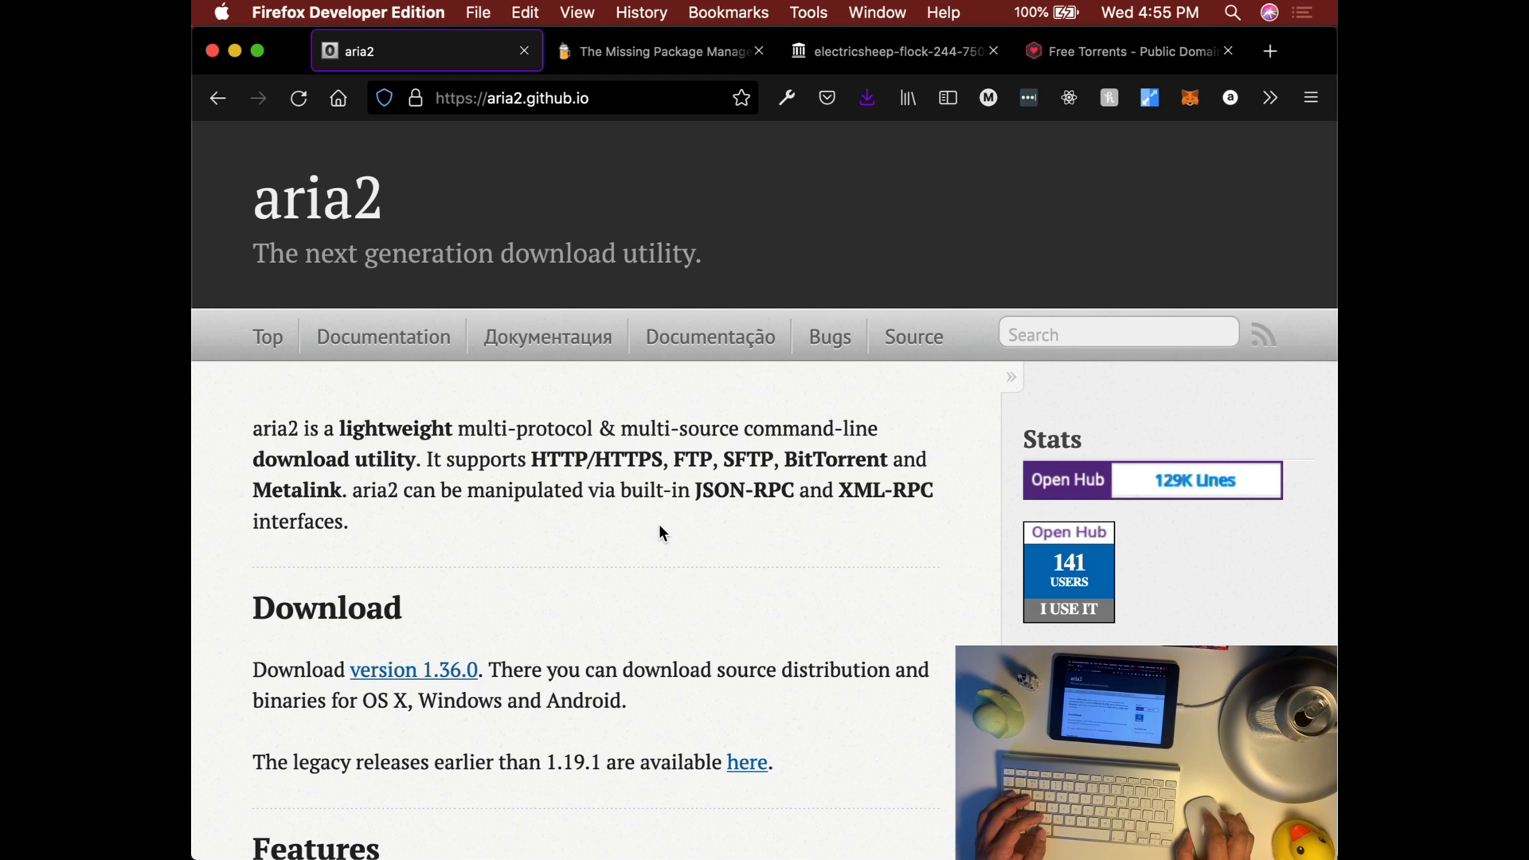
pyautogui.scroll(-2, 658, 525)
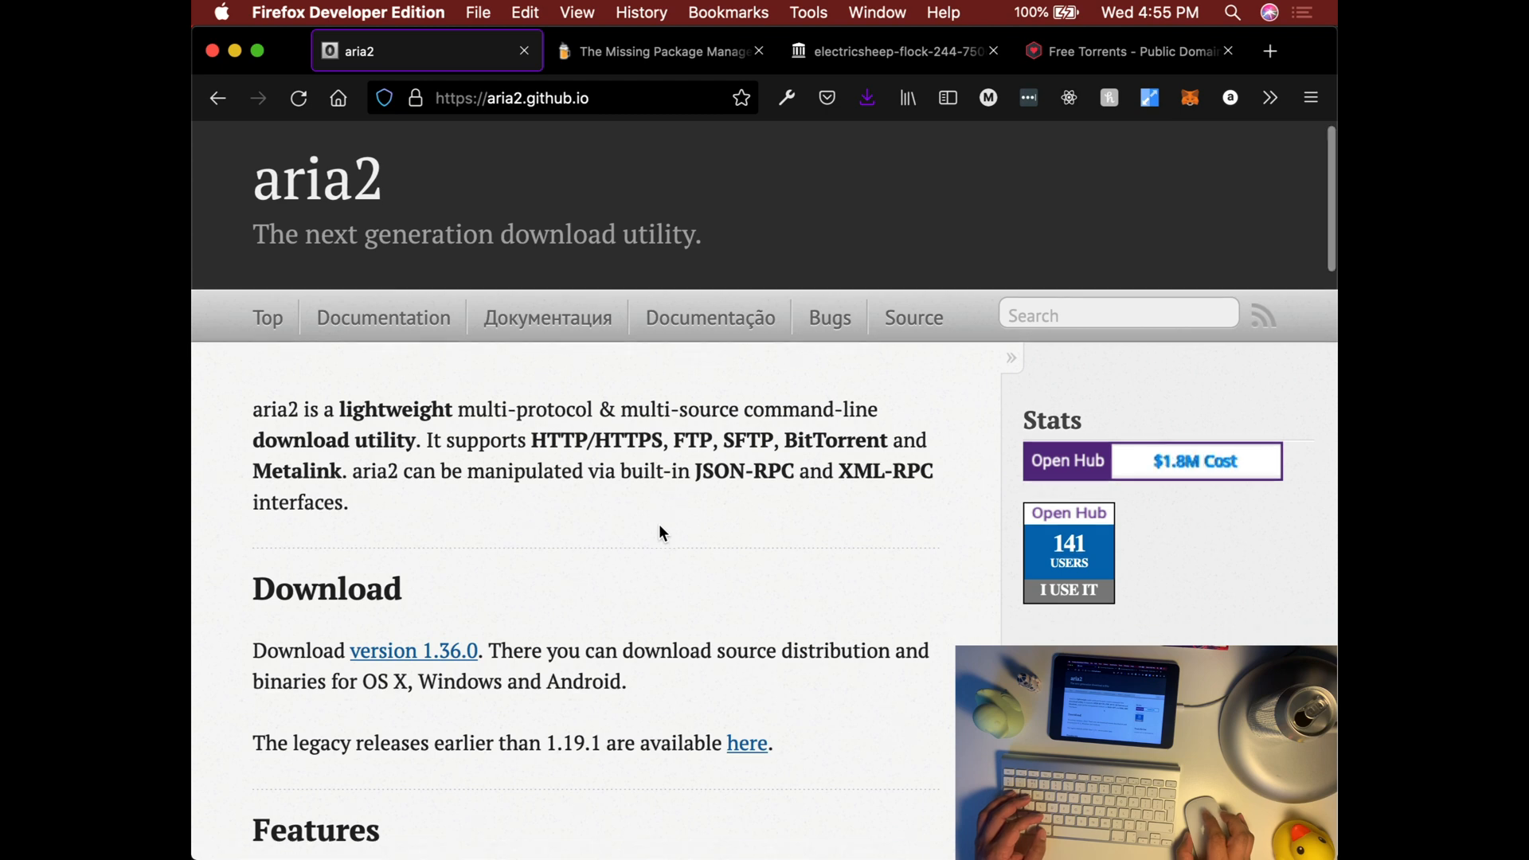
pyautogui.scroll(-1, 657, 525)
pyautogui.scroll(-1, 658, 524)
pyautogui.scroll(-1, 657, 525)
pyautogui.scroll(-1, 657, 525)
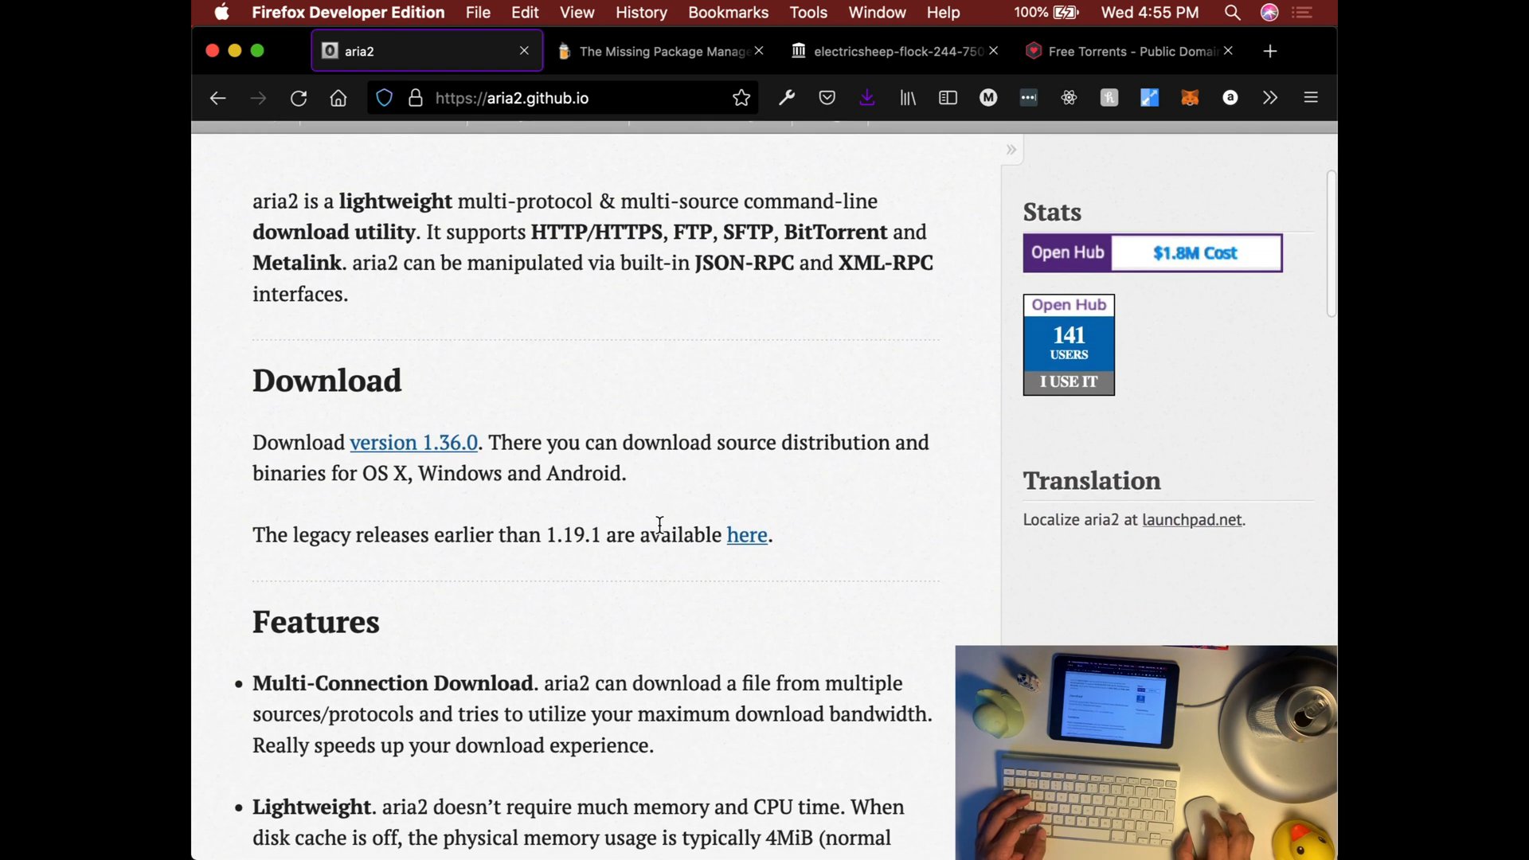
pyautogui.scroll(-1, 657, 525)
pyautogui.scroll(-1, 658, 524)
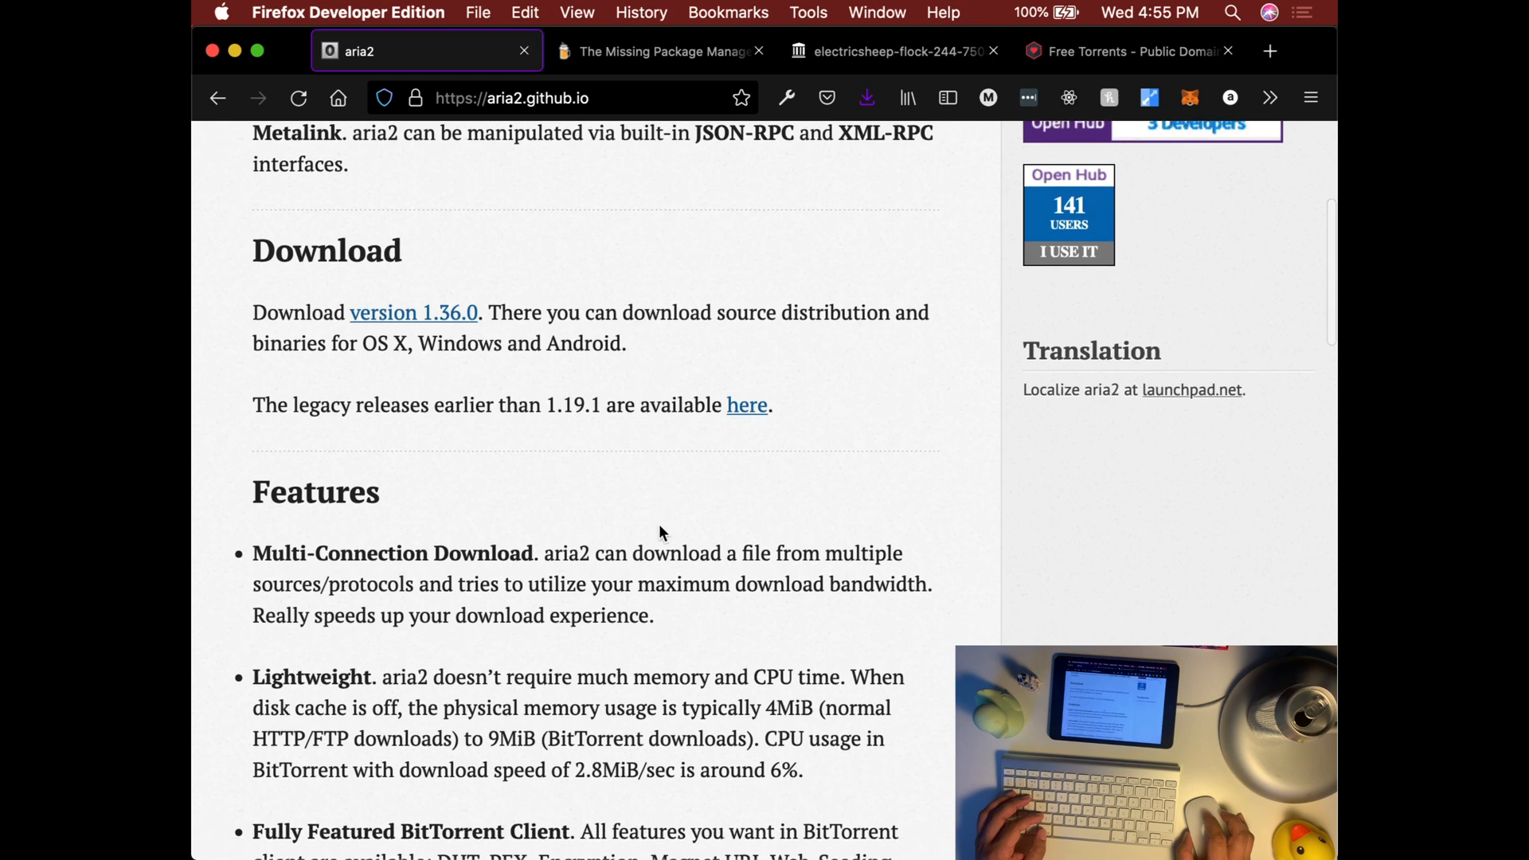
pyautogui.scroll(-1, 657, 524)
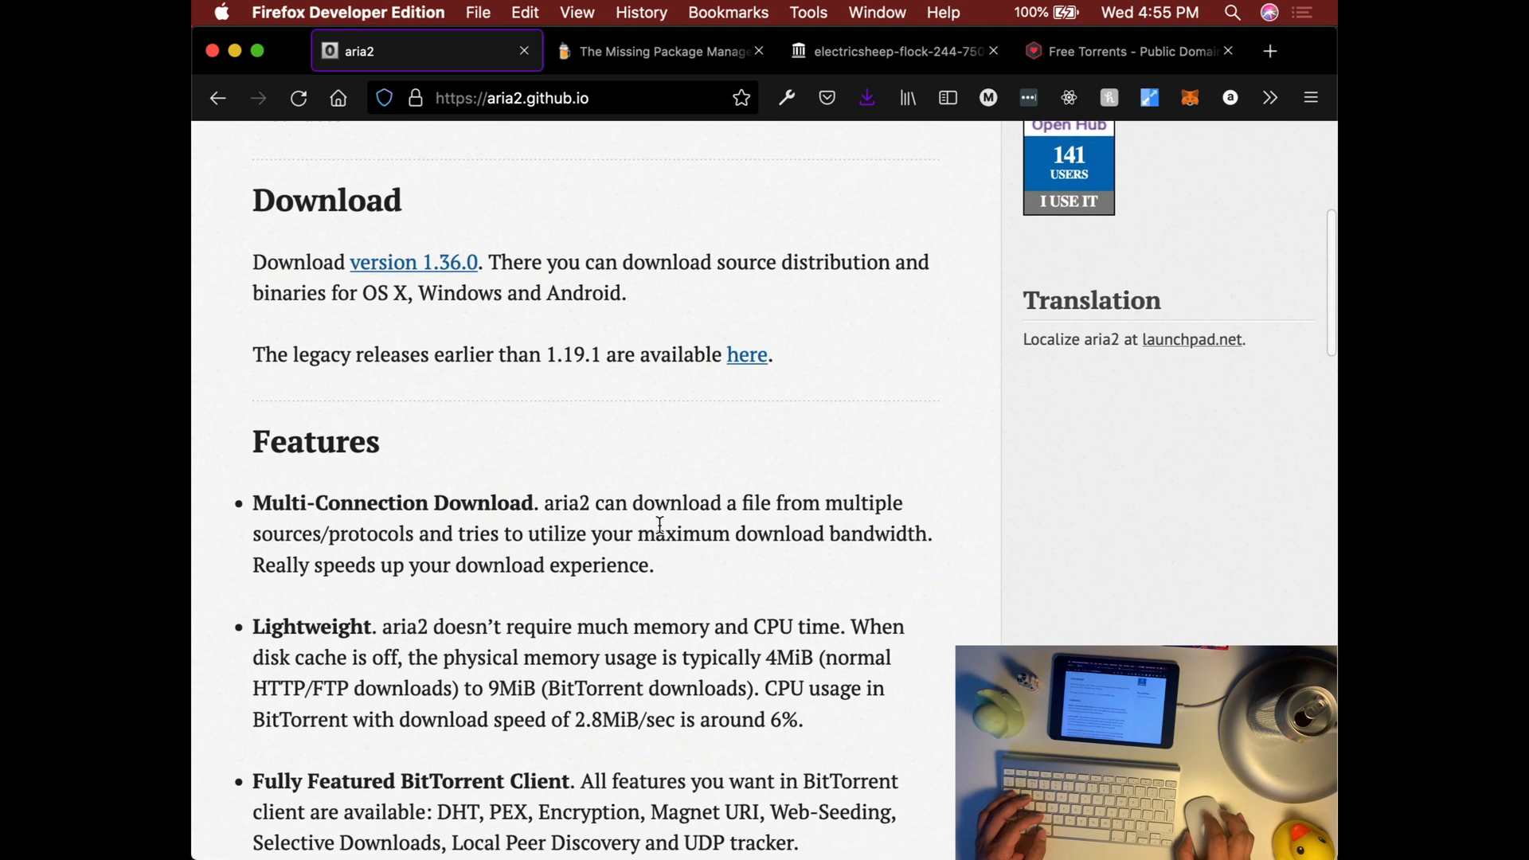
pyautogui.scroll(-1, 658, 524)
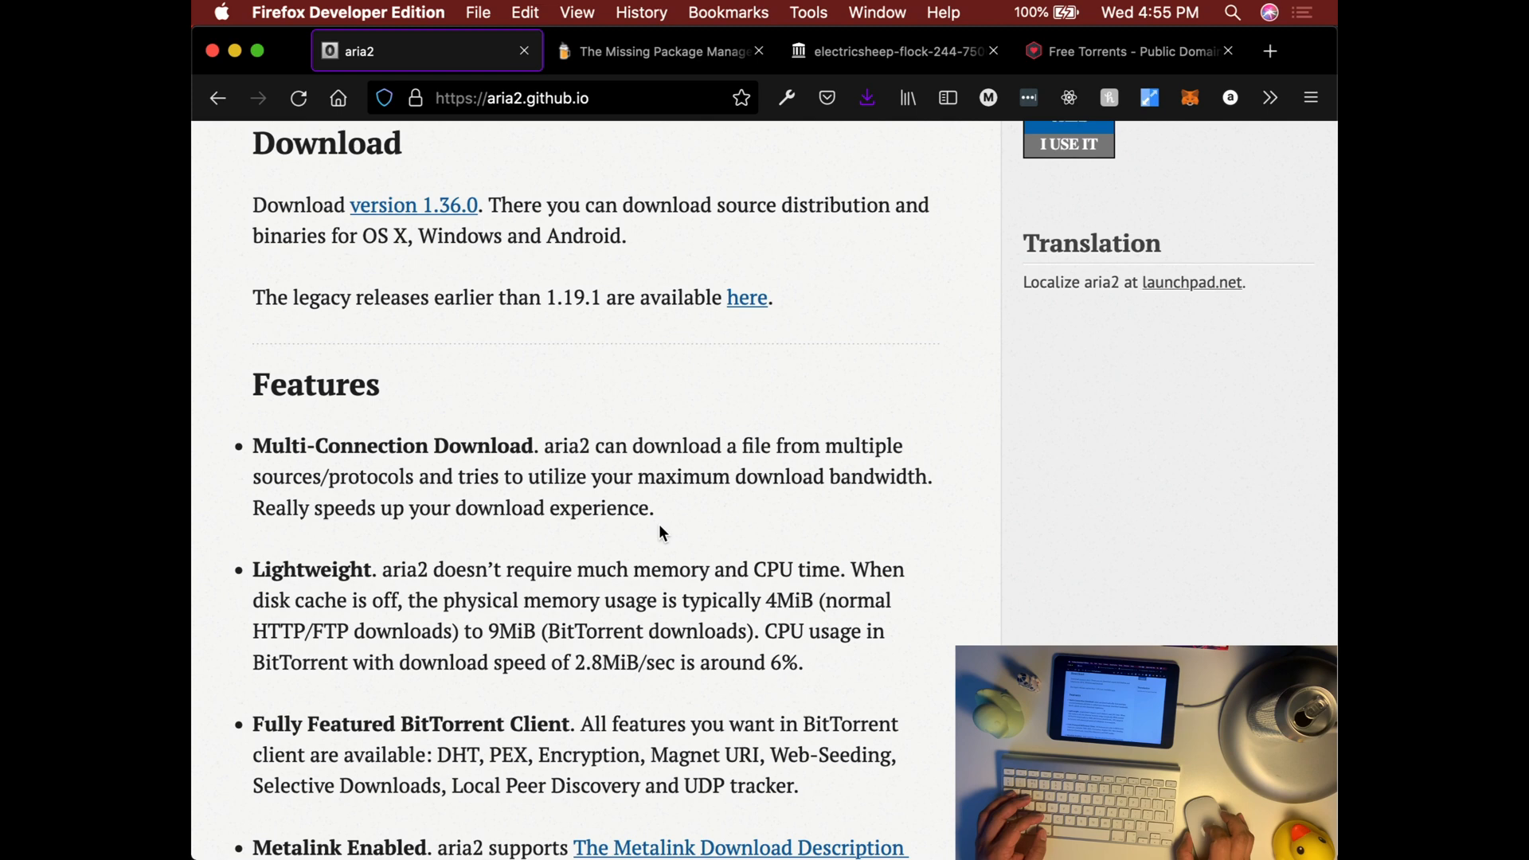
pyautogui.scroll(3, 658, 525)
pyautogui.scroll(2, 657, 525)
# - Switch to the terminal and confirm Homebrew is installed with 'which brew'
pyautogui.press('super+Tab')
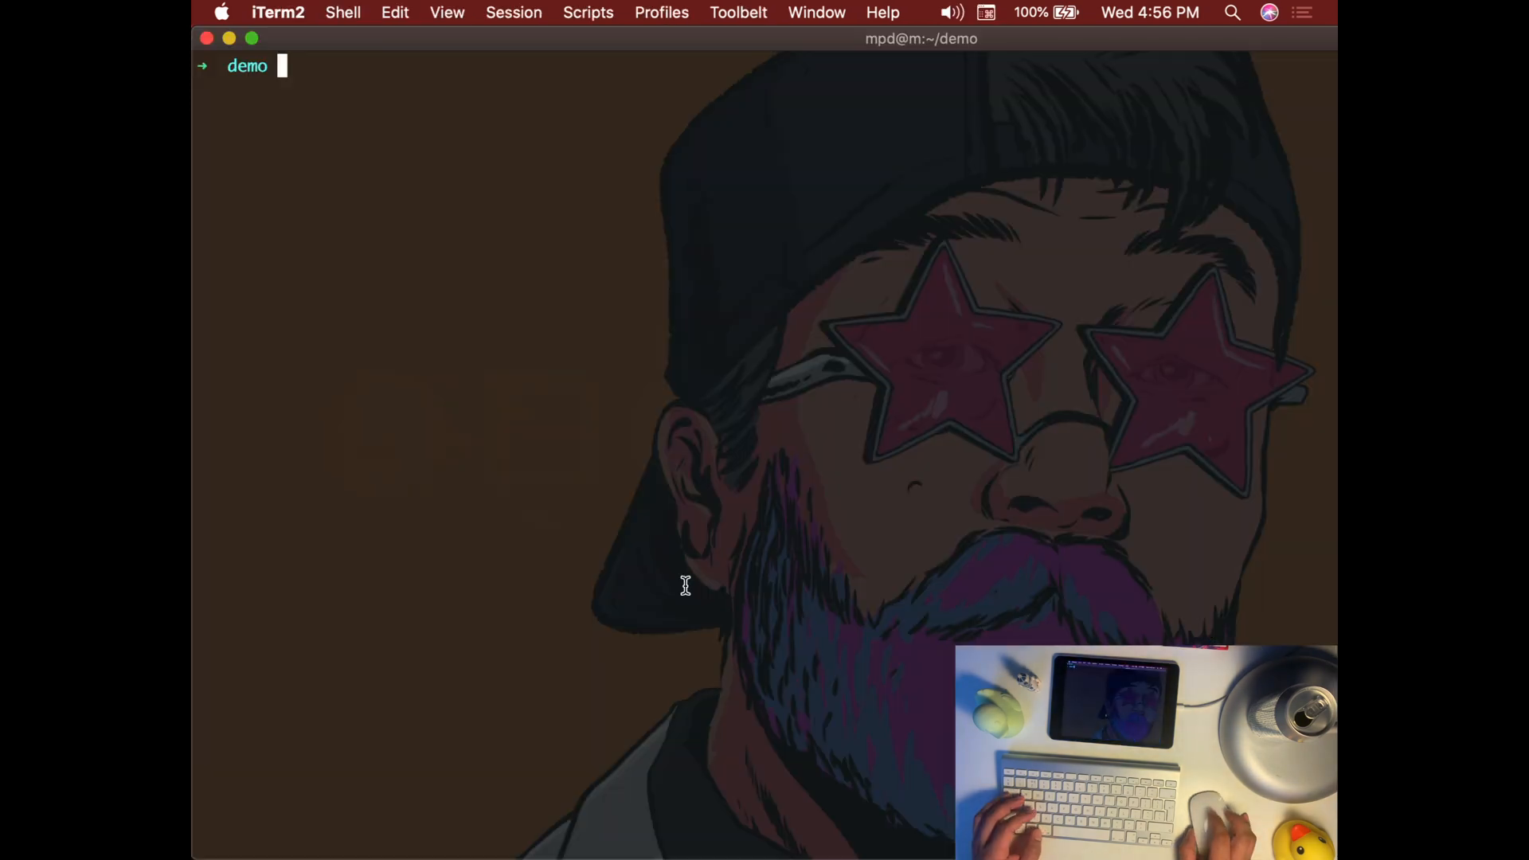
pyautogui.press('super+Tab')
pyautogui.scroll(-2, 513, 574)
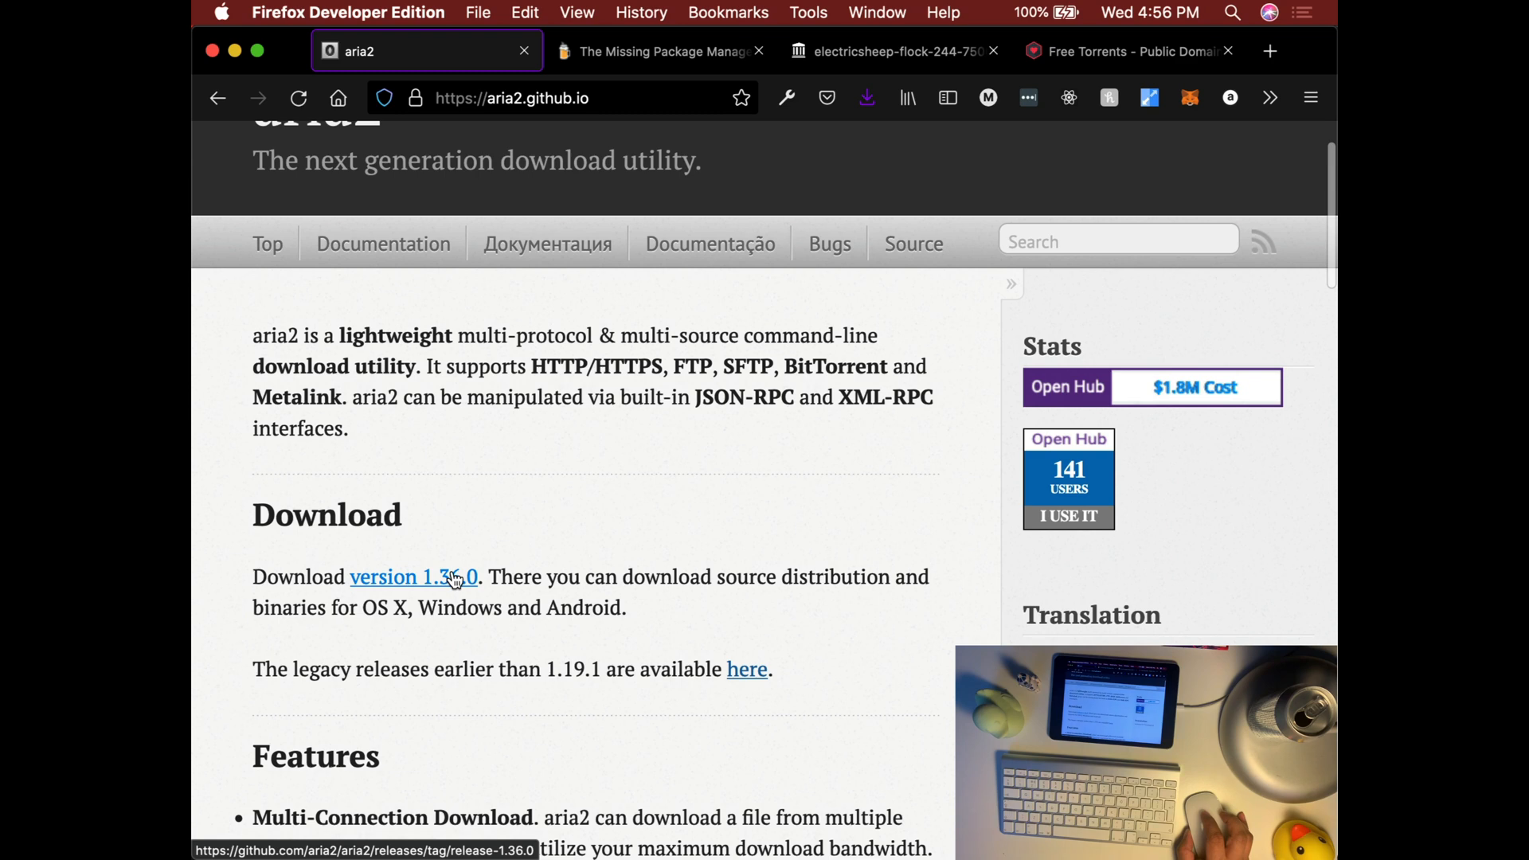
pyautogui.press('super+Tab')
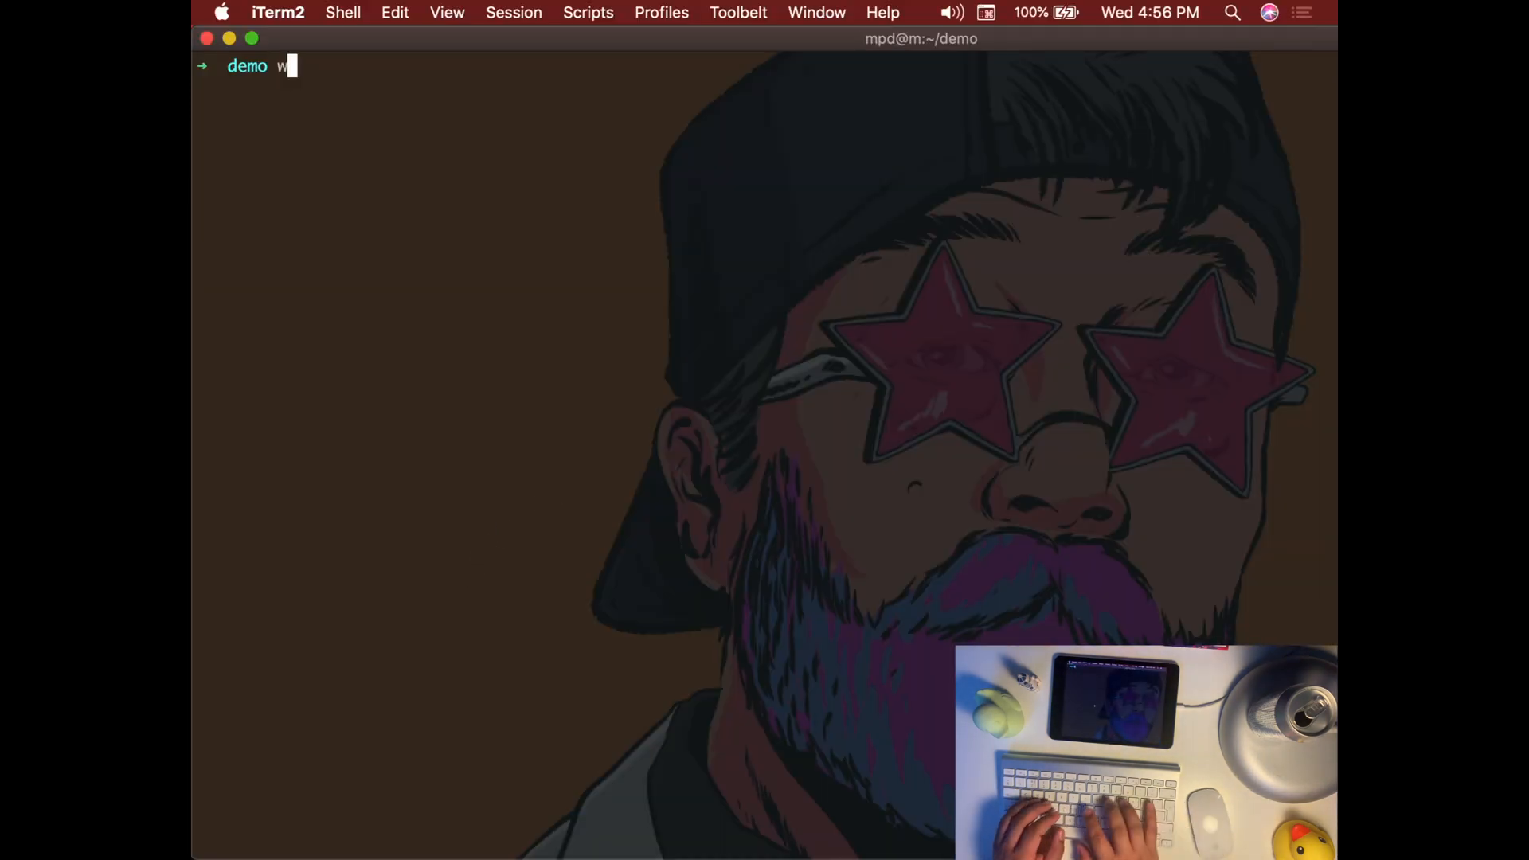
pyautogui.write('which ')
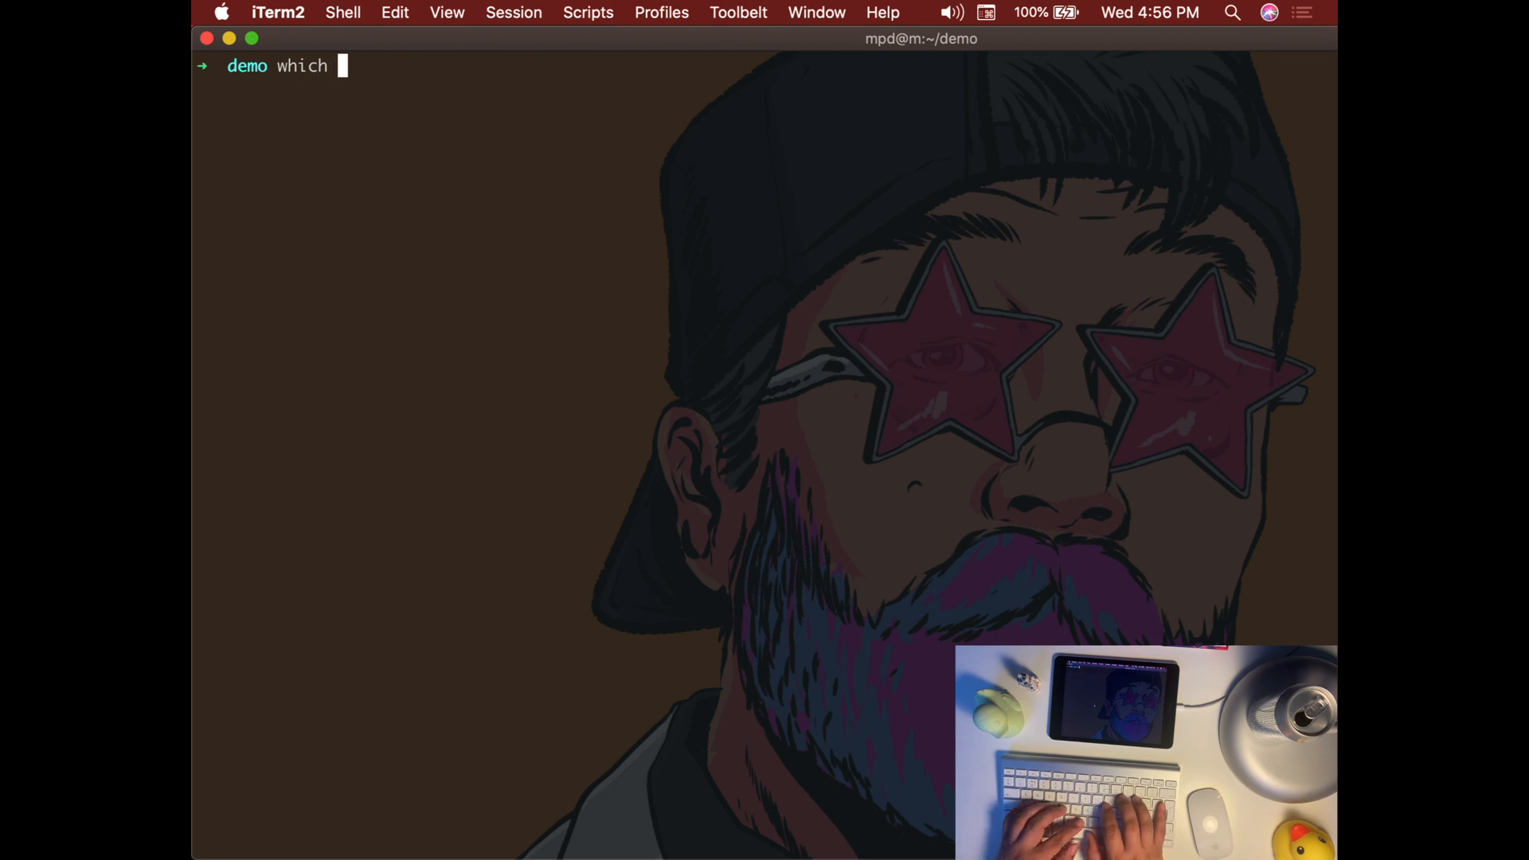
pyautogui.write('brew')
pyautogui.press('Return')
pyautogui.hotkey('ctrl', 'l')
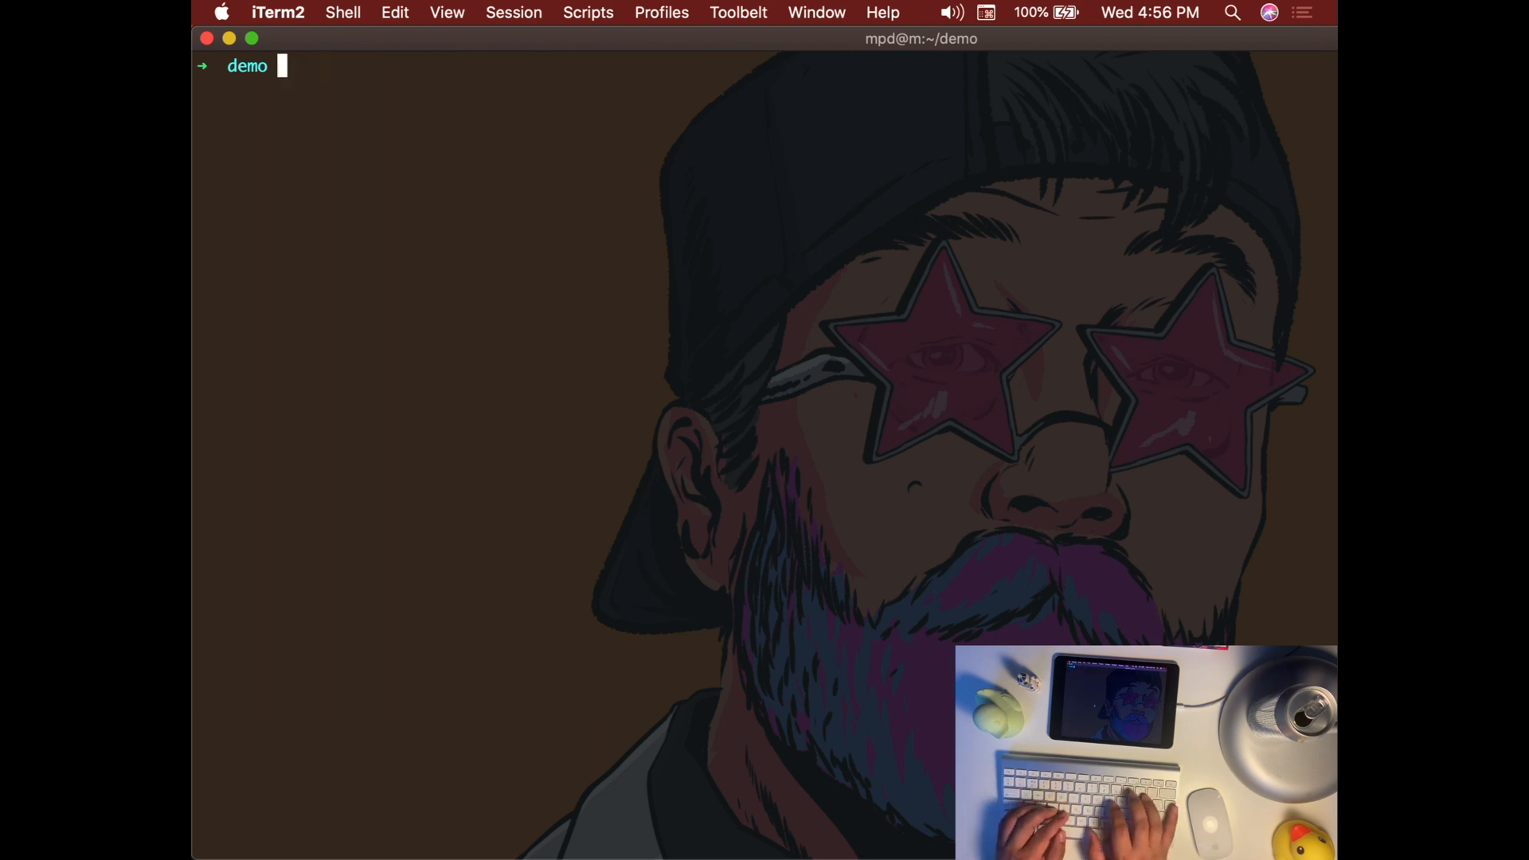
pyautogui.write('brew in')
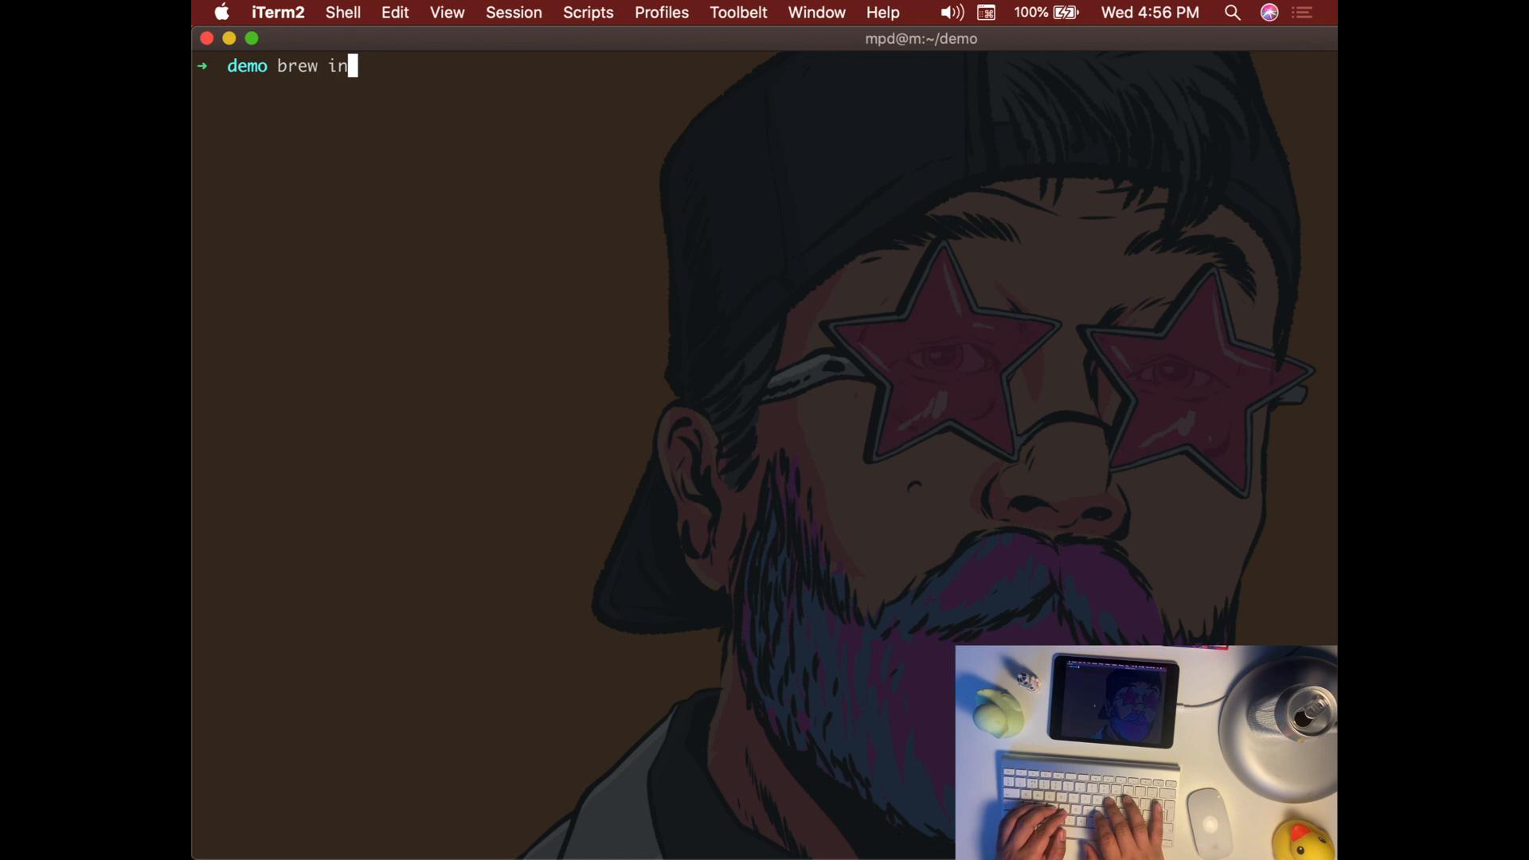
pyautogui.write('stall ari')
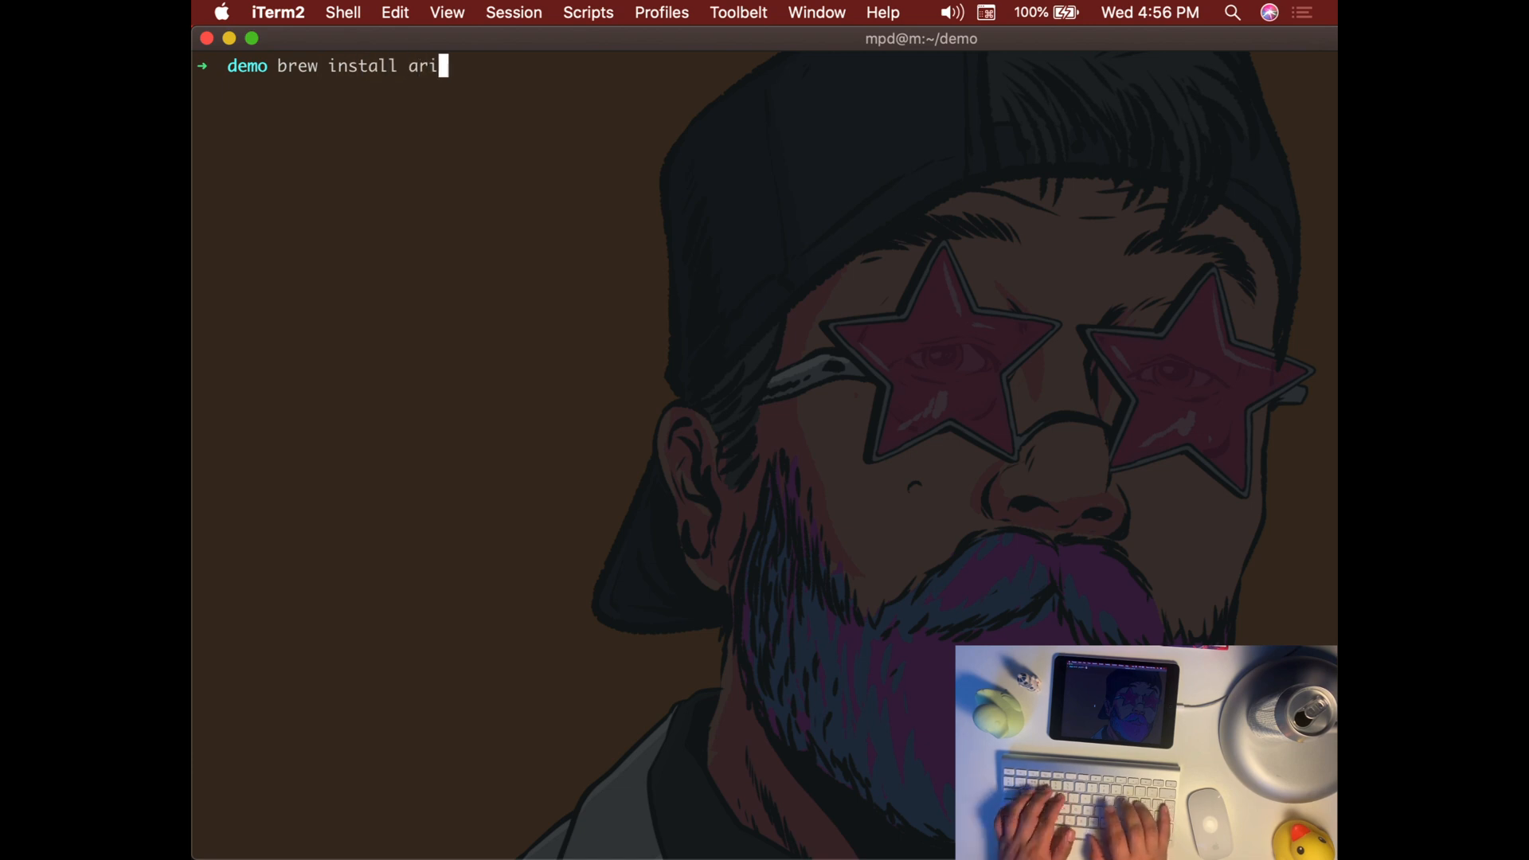
pyautogui.write('a2')
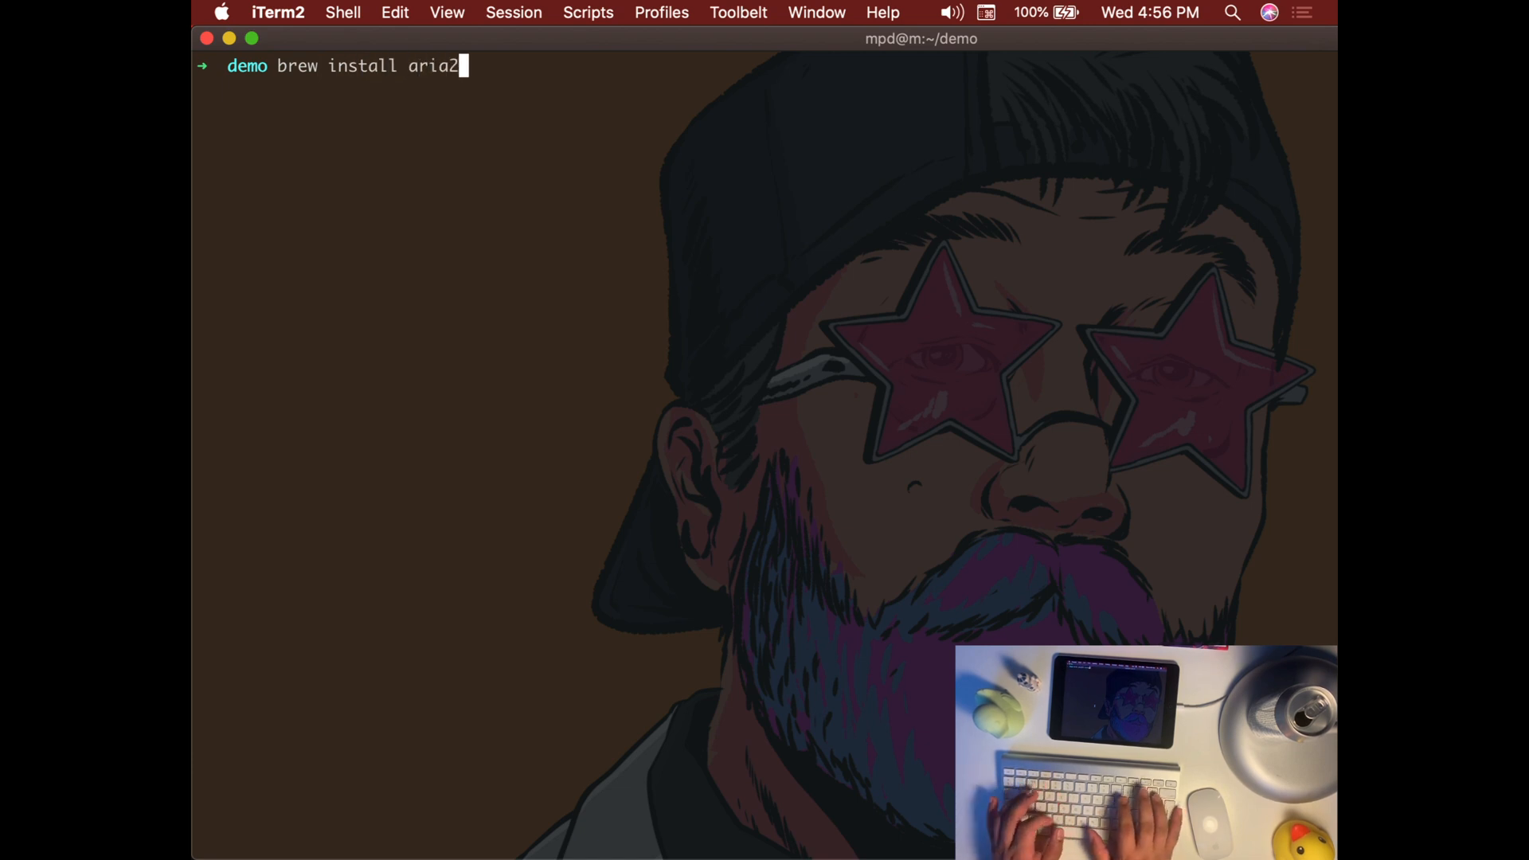
# - Run 'brew install aria2', which reports aria2 1.36.0 already installed, then clear the screen
pyautogui.press('Return')
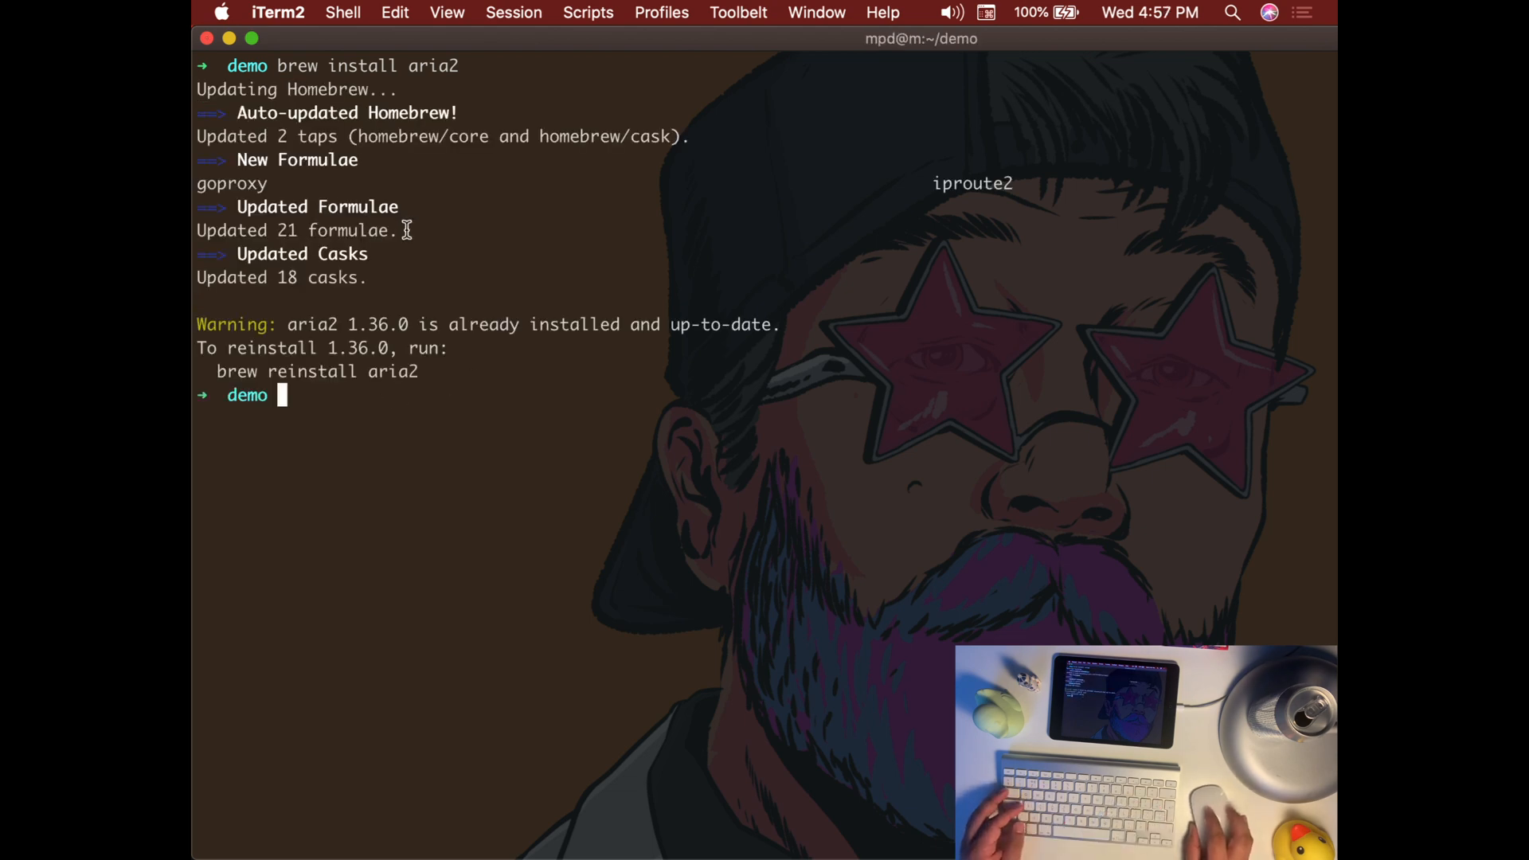
pyautogui.hotkey('ctrl', 'l')
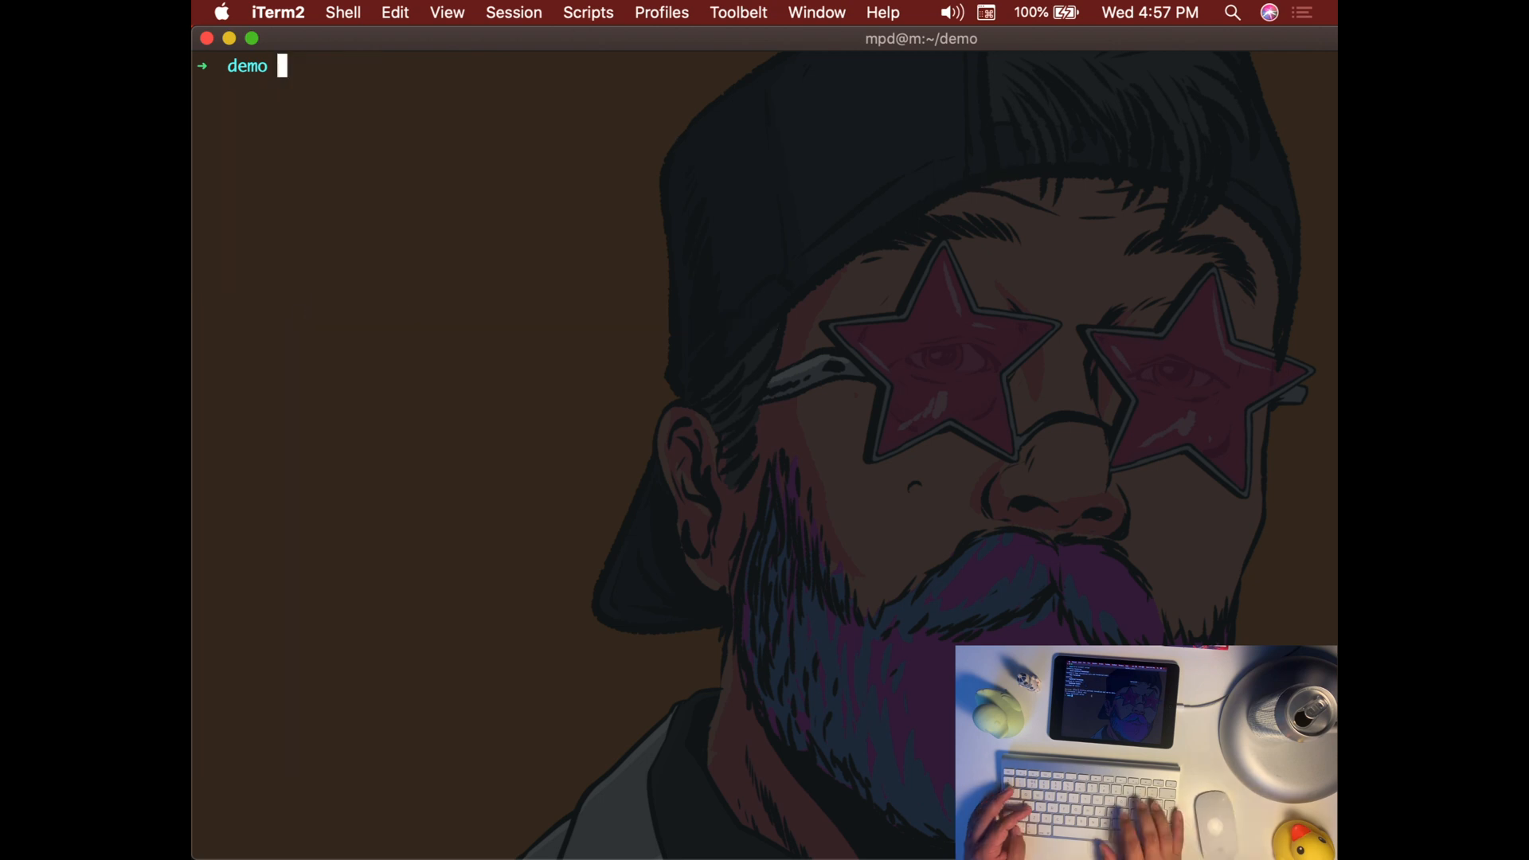
# - Copy the Homebrew install command from brew.sh and return to the terminal
pyautogui.press('super+Tab')
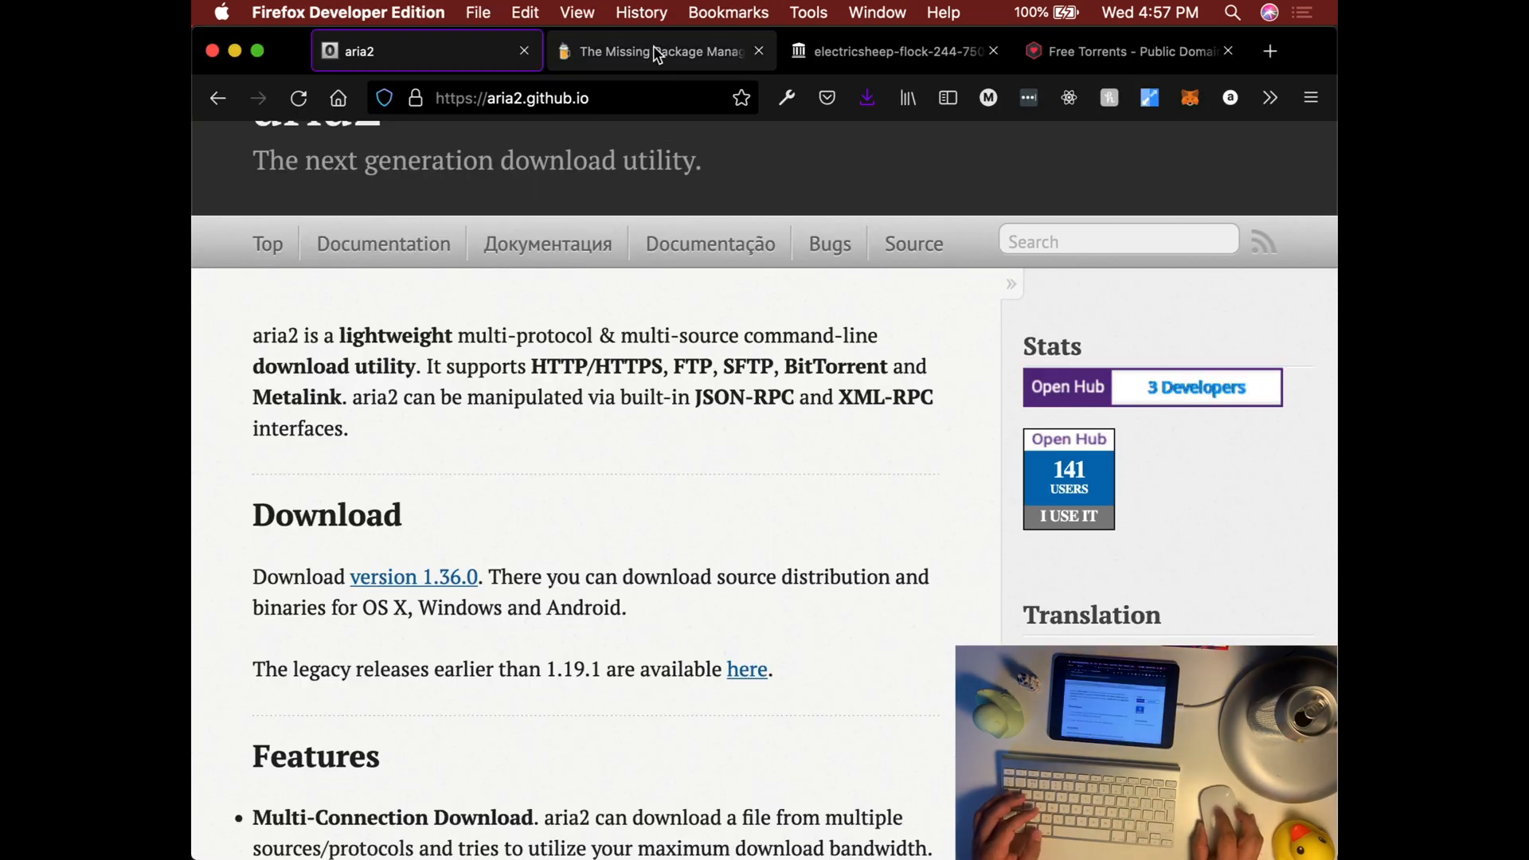
pyautogui.click(652, 50)
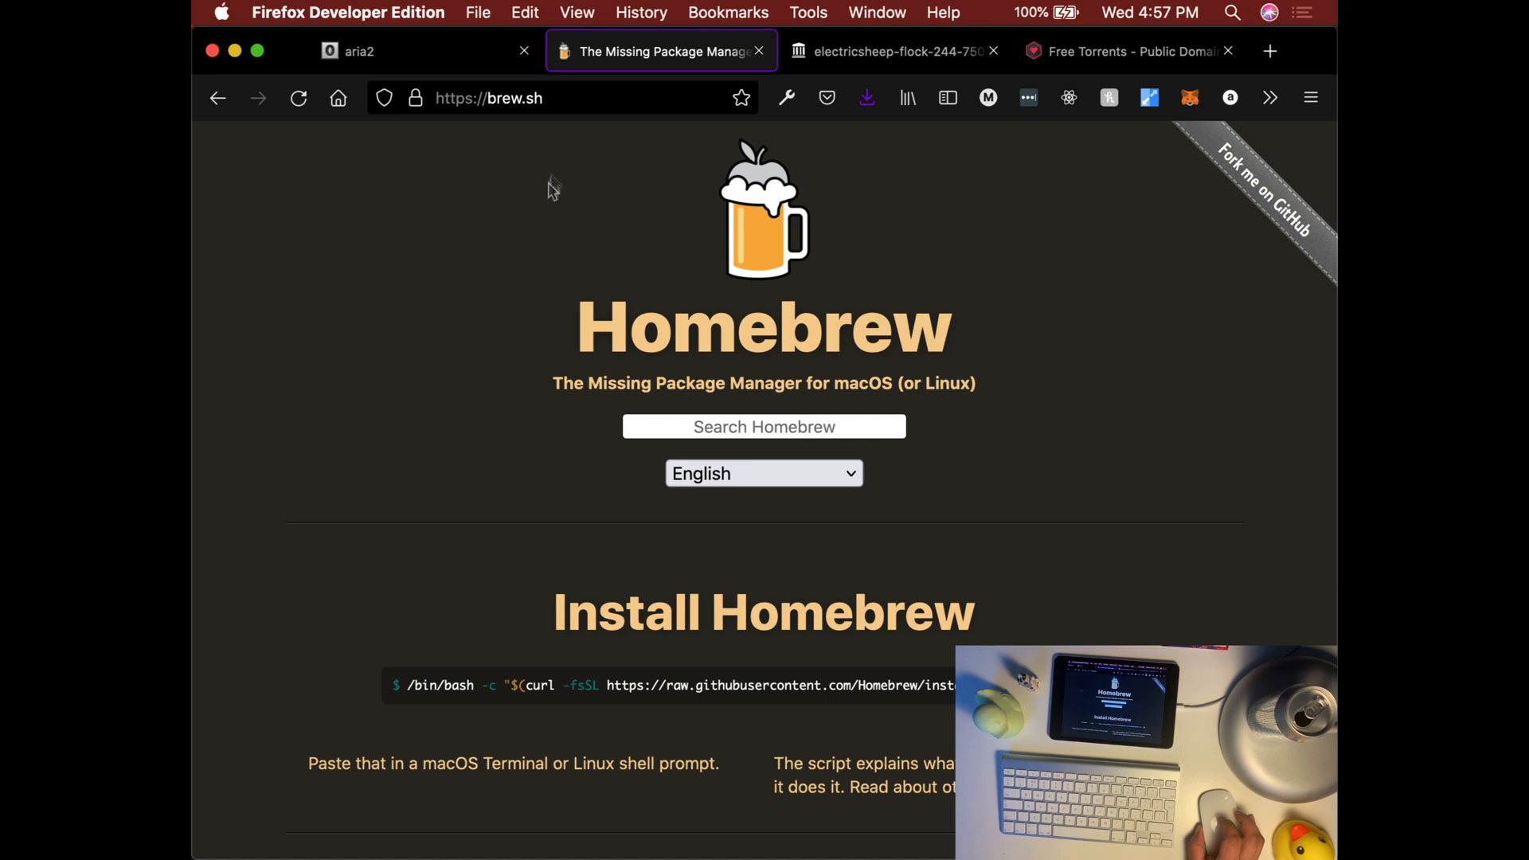
pyautogui.scroll(-5, 407, 318)
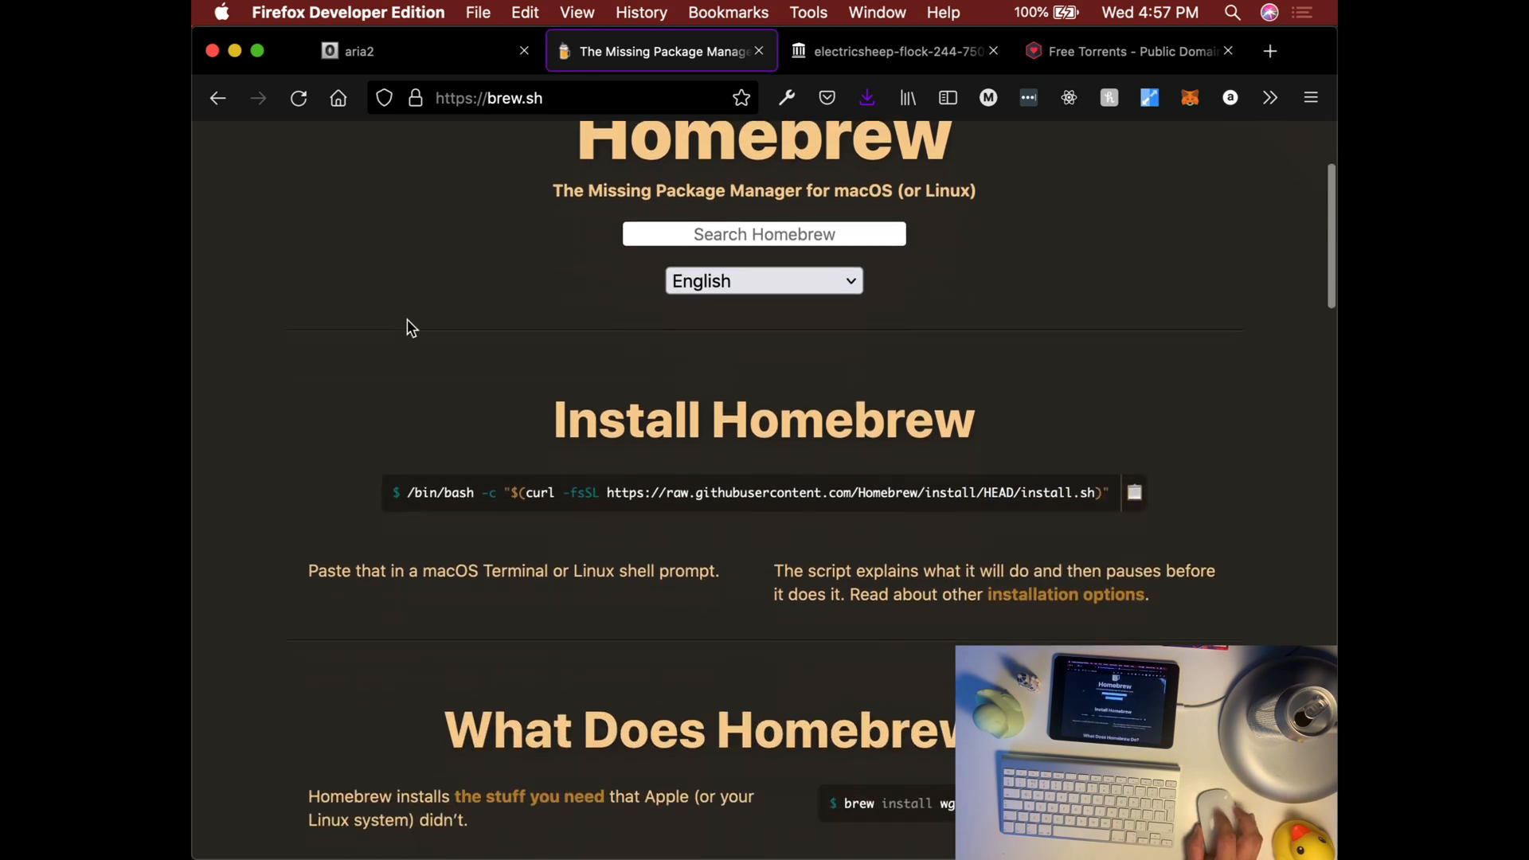
pyautogui.click(1135, 422)
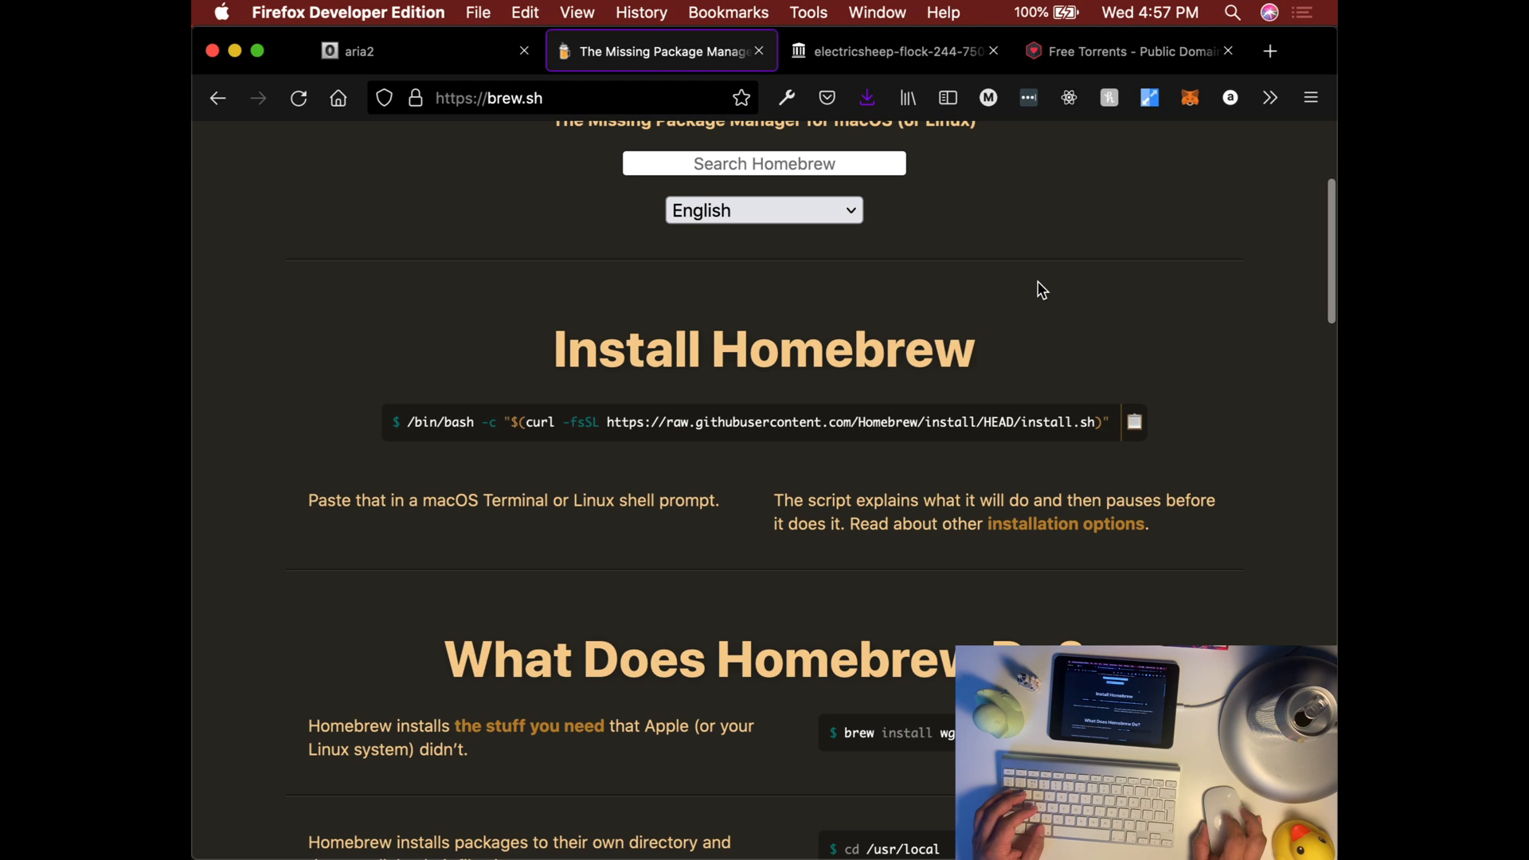
pyautogui.scroll(5, 1039, 289)
pyautogui.press('super+Tab')
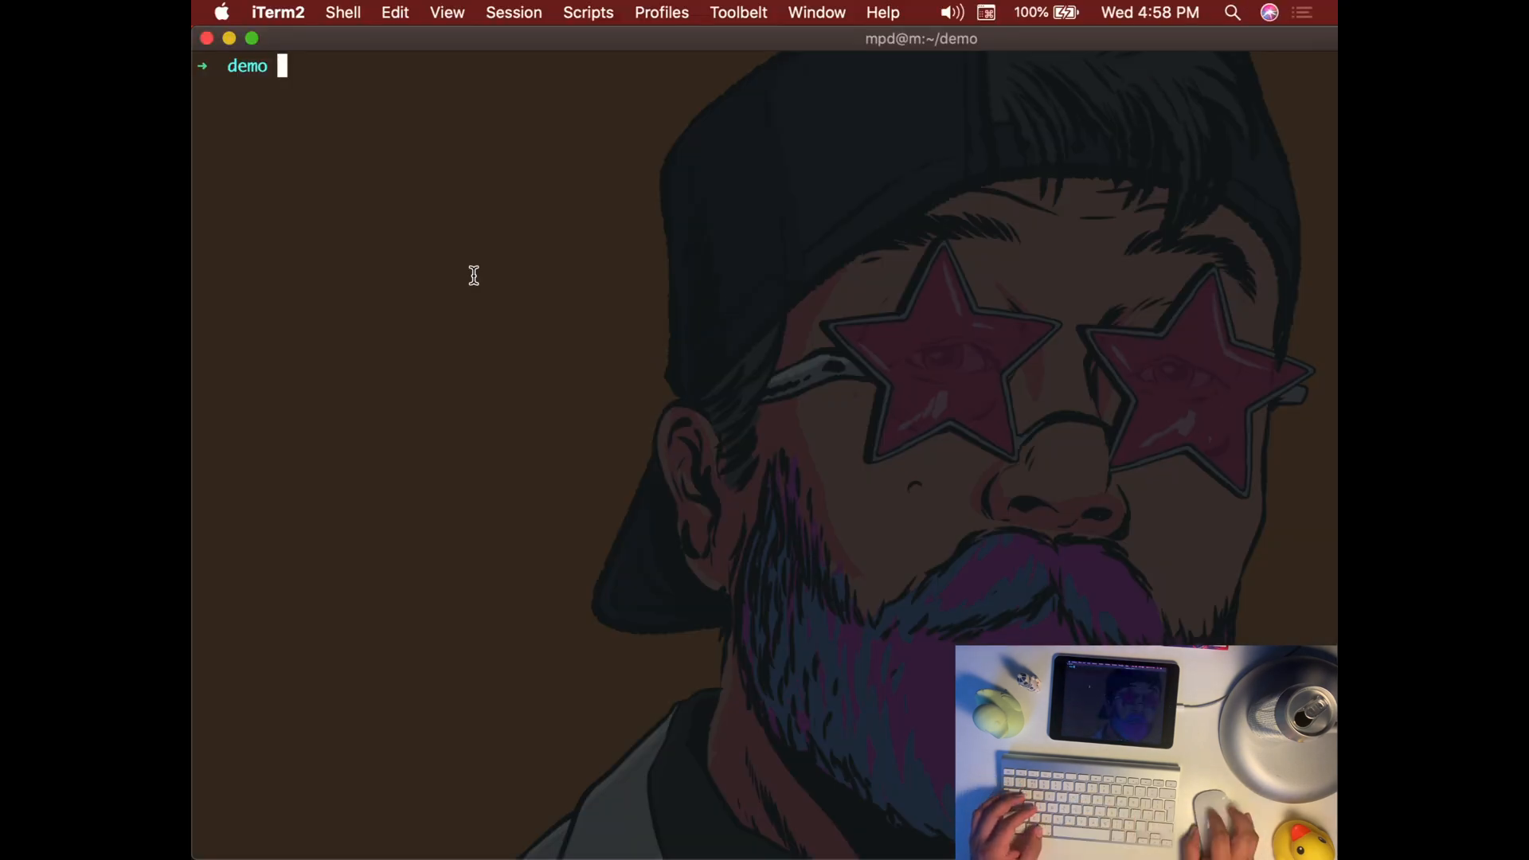
# - Bring up WebTorrent's Free Torrents page in the browser, then return to the terminal
pyautogui.press('super+Tab')
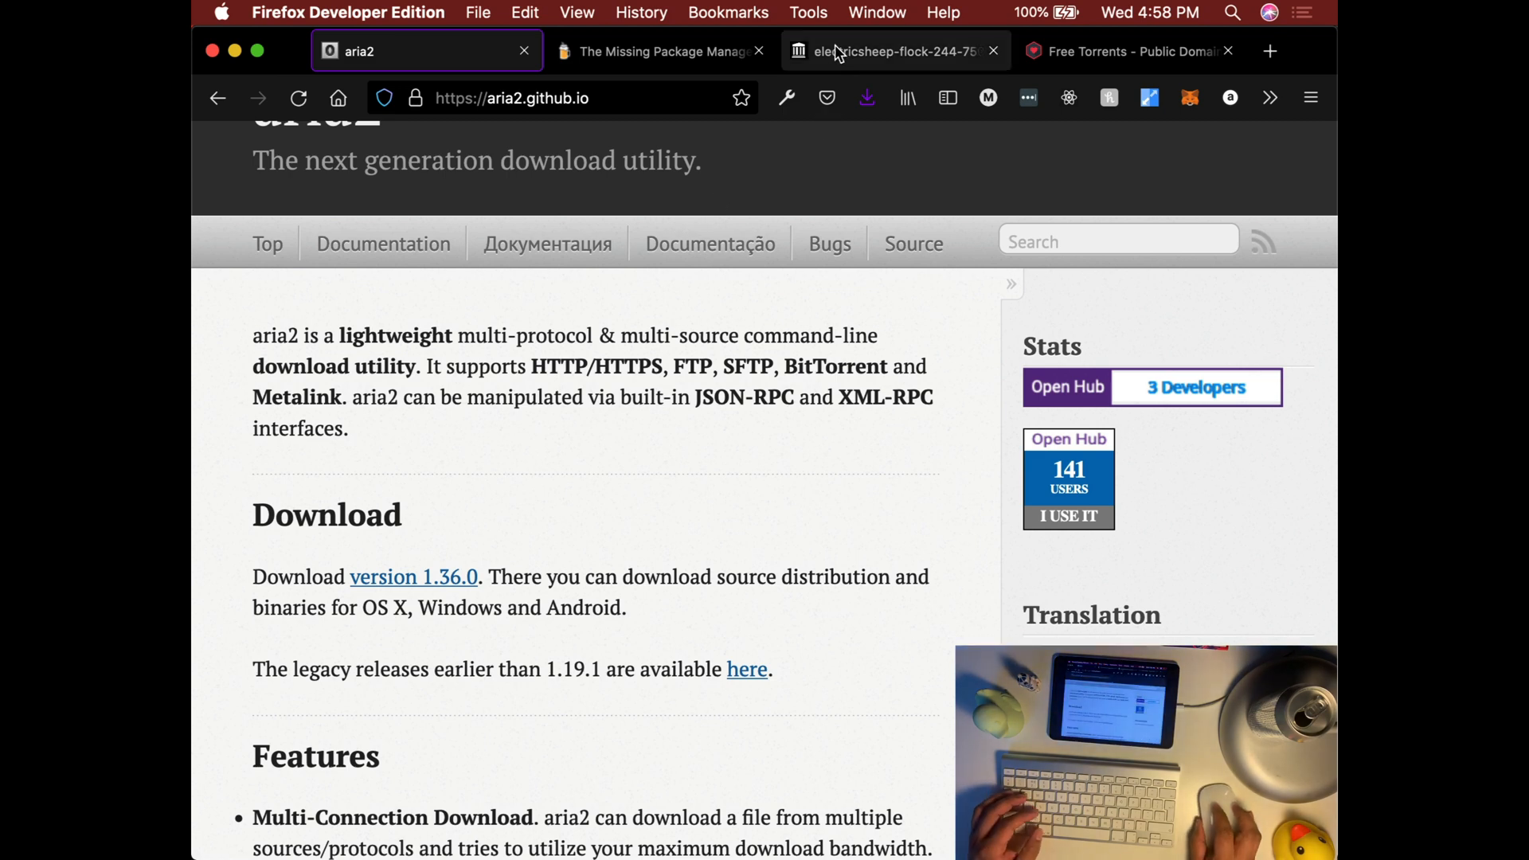
pyautogui.click(1094, 47)
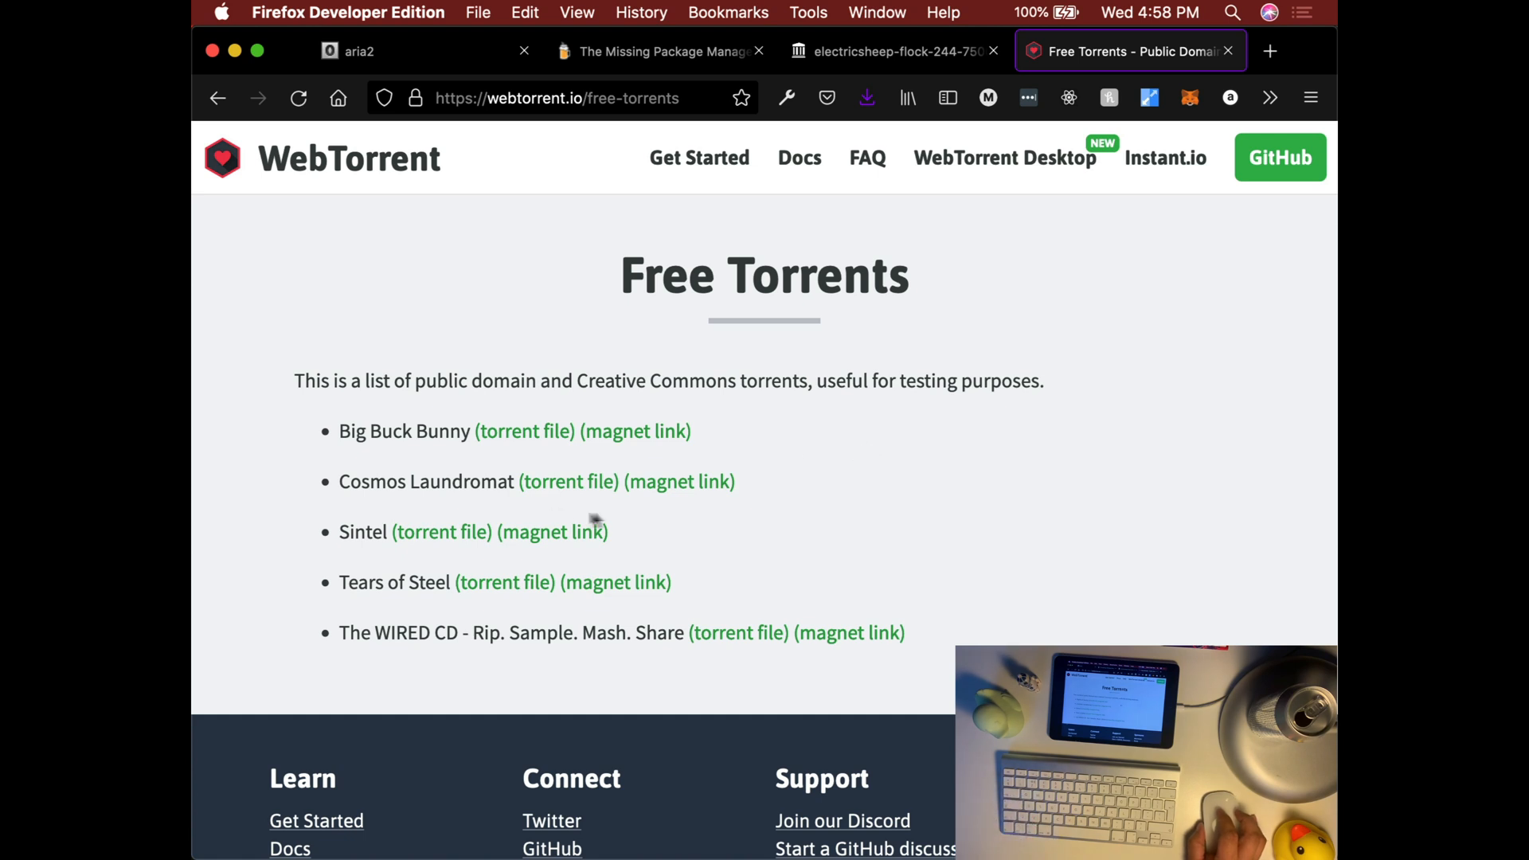
pyautogui.press('super+Tab')
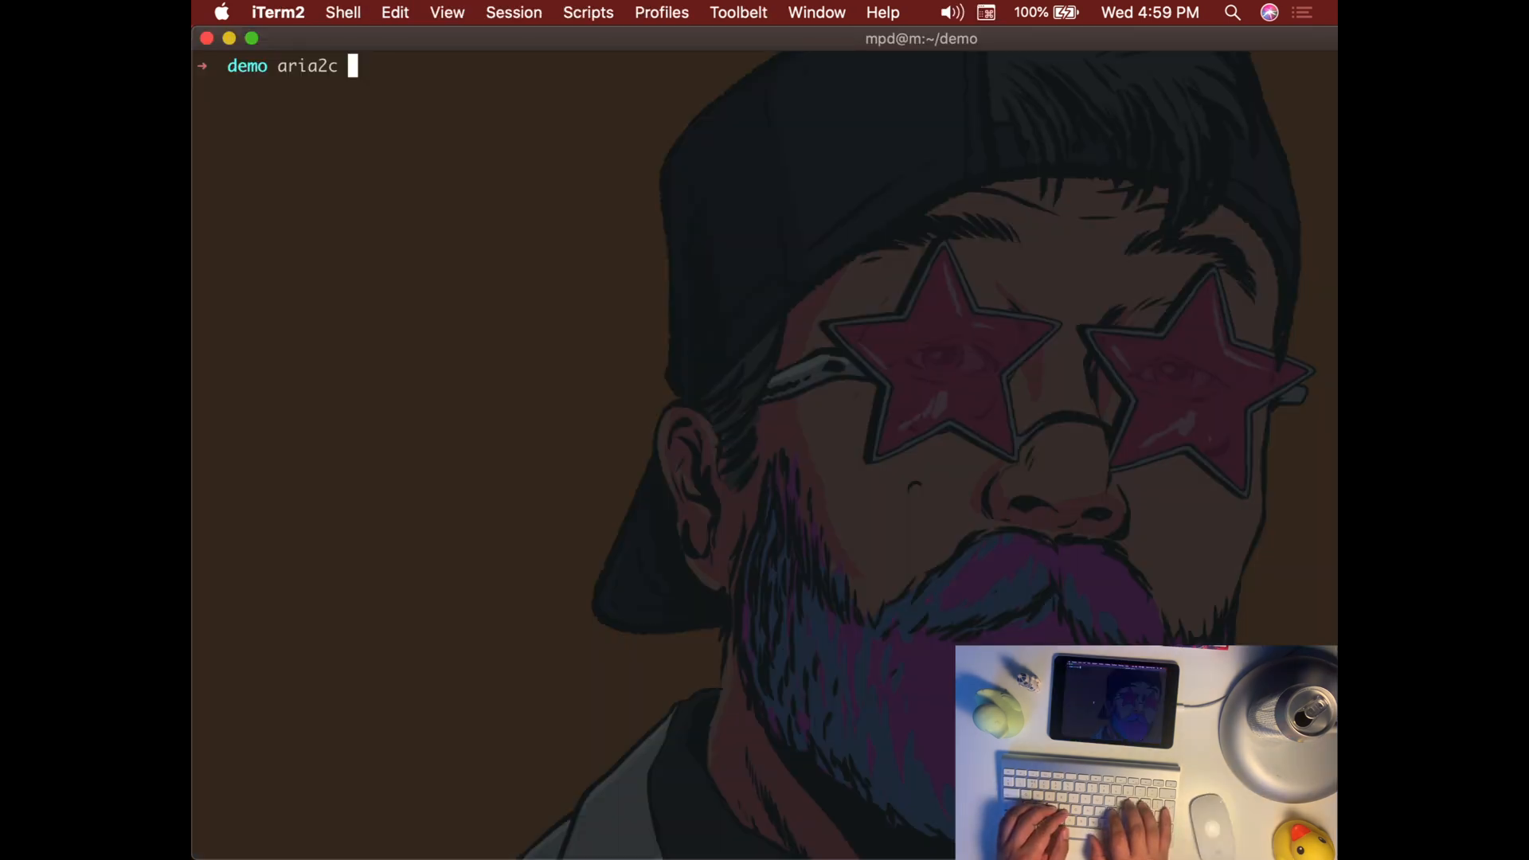
pyautogui.write('.tore')
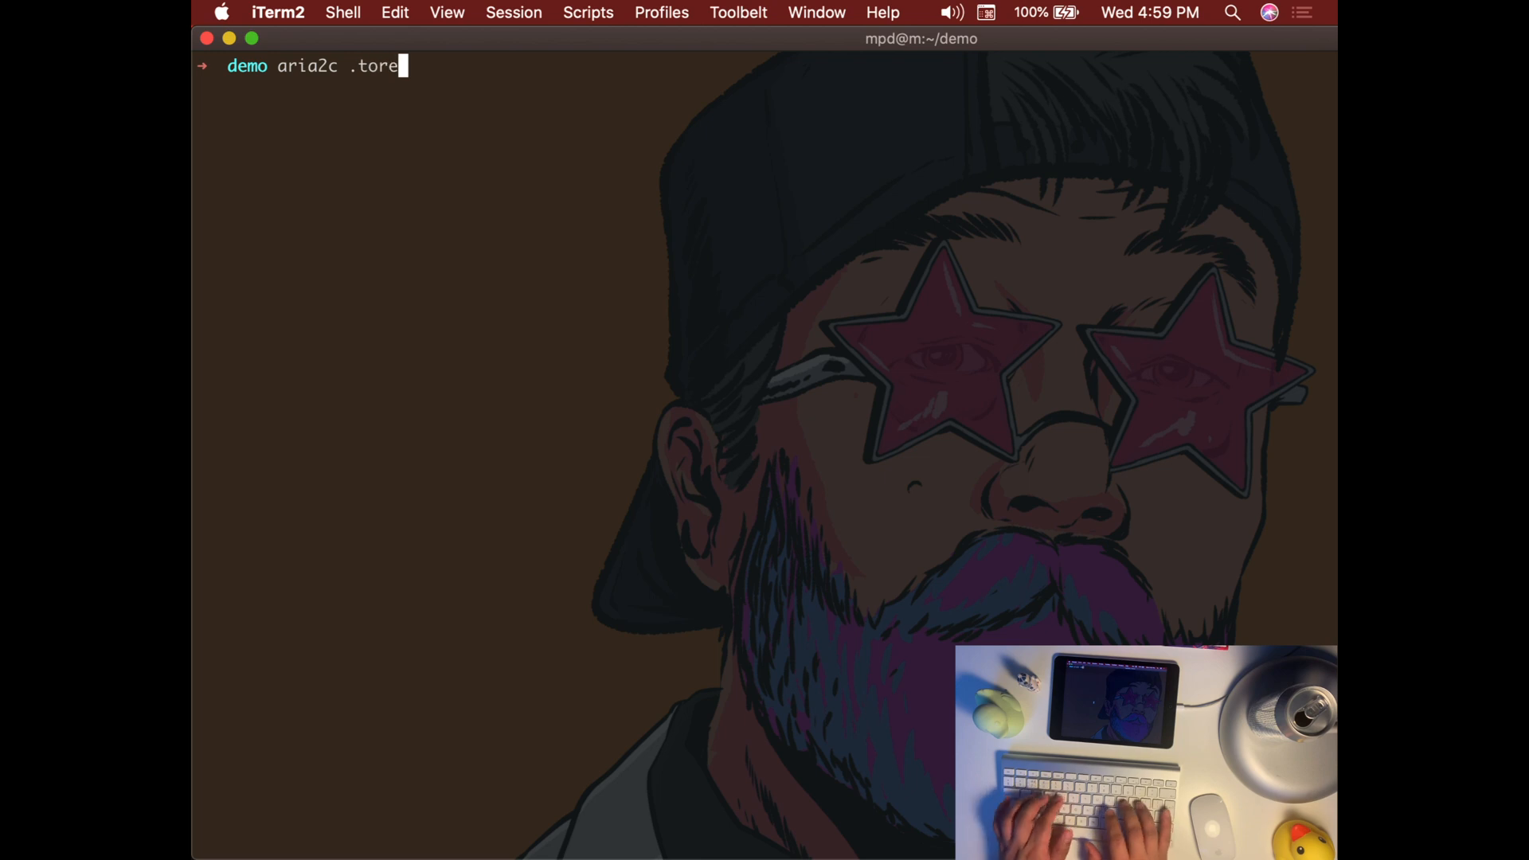
# - Run aria2c on electricsheep-flock-244-75000-7_archive.torrent to start the download
pyautogui.press('Tab')
pyautogui.press('Tab')
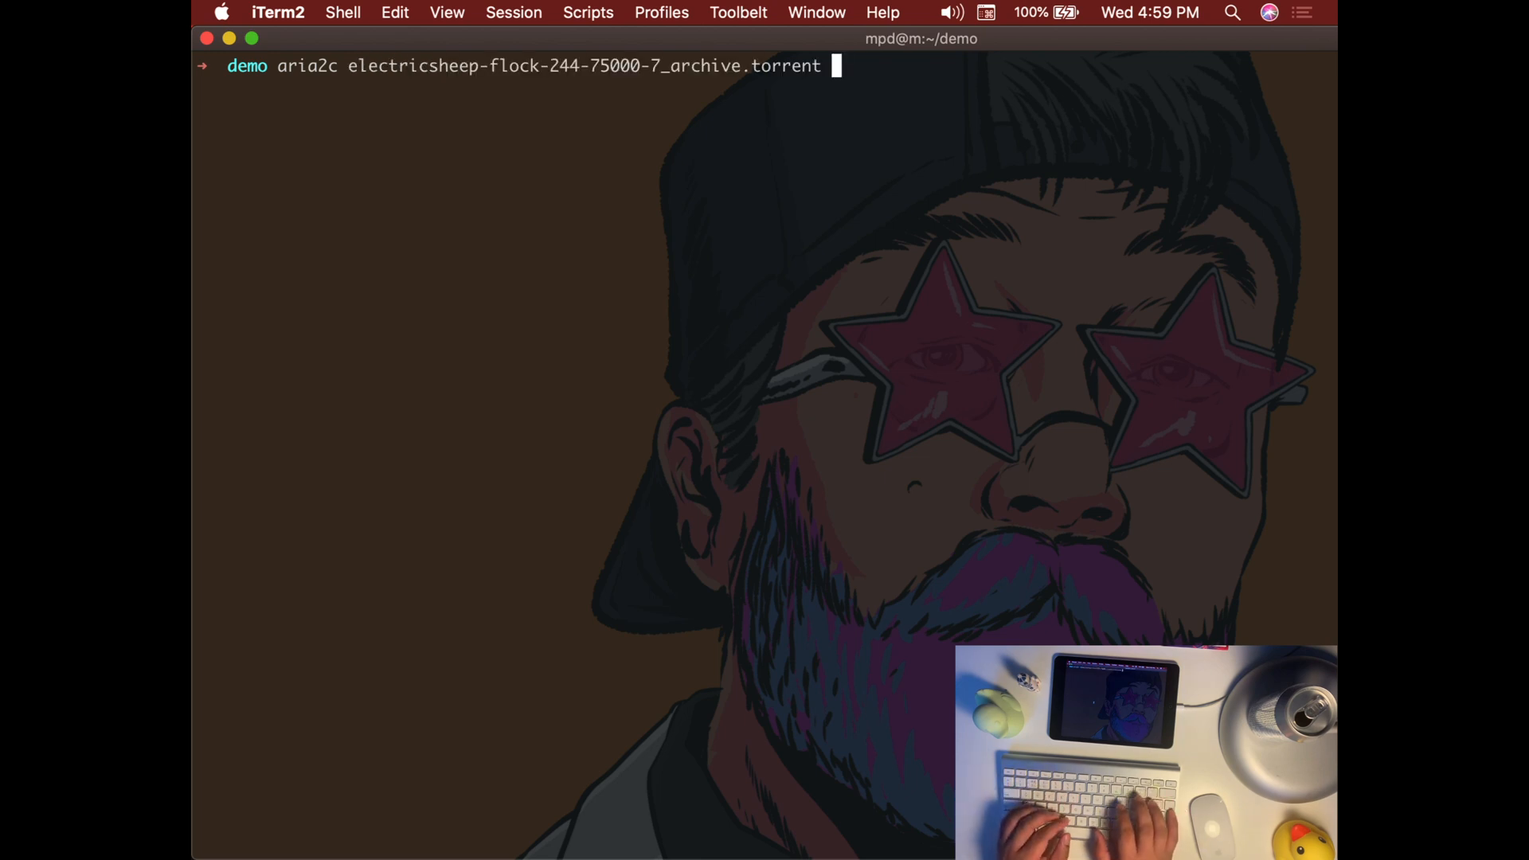
pyautogui.press('Return')
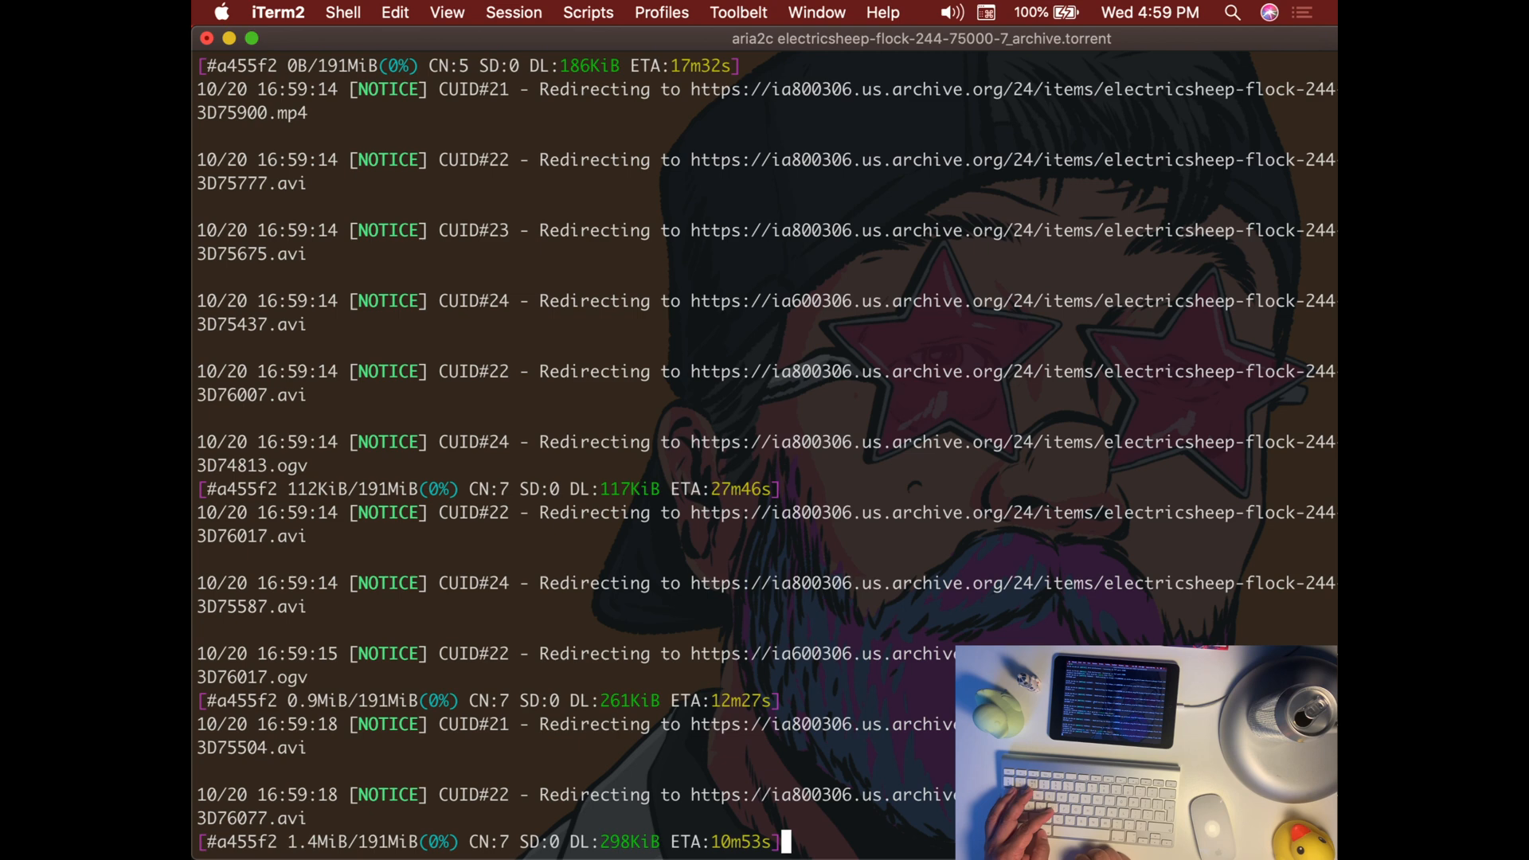
# - Split a second shell beside the download and change into the demo folder
pyautogui.press('super+d')
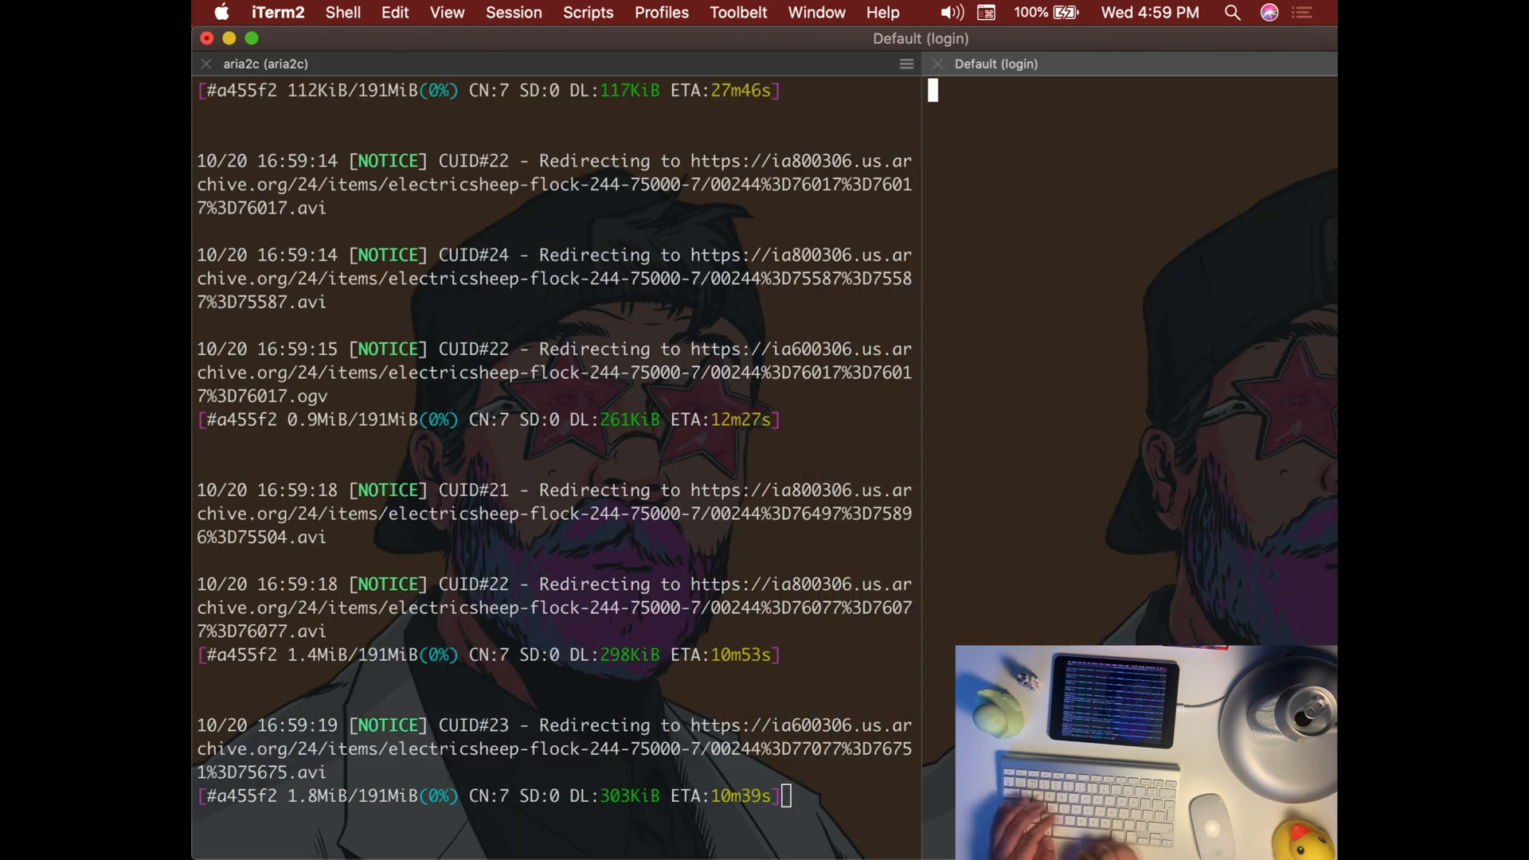
pyautogui.write('cd d')
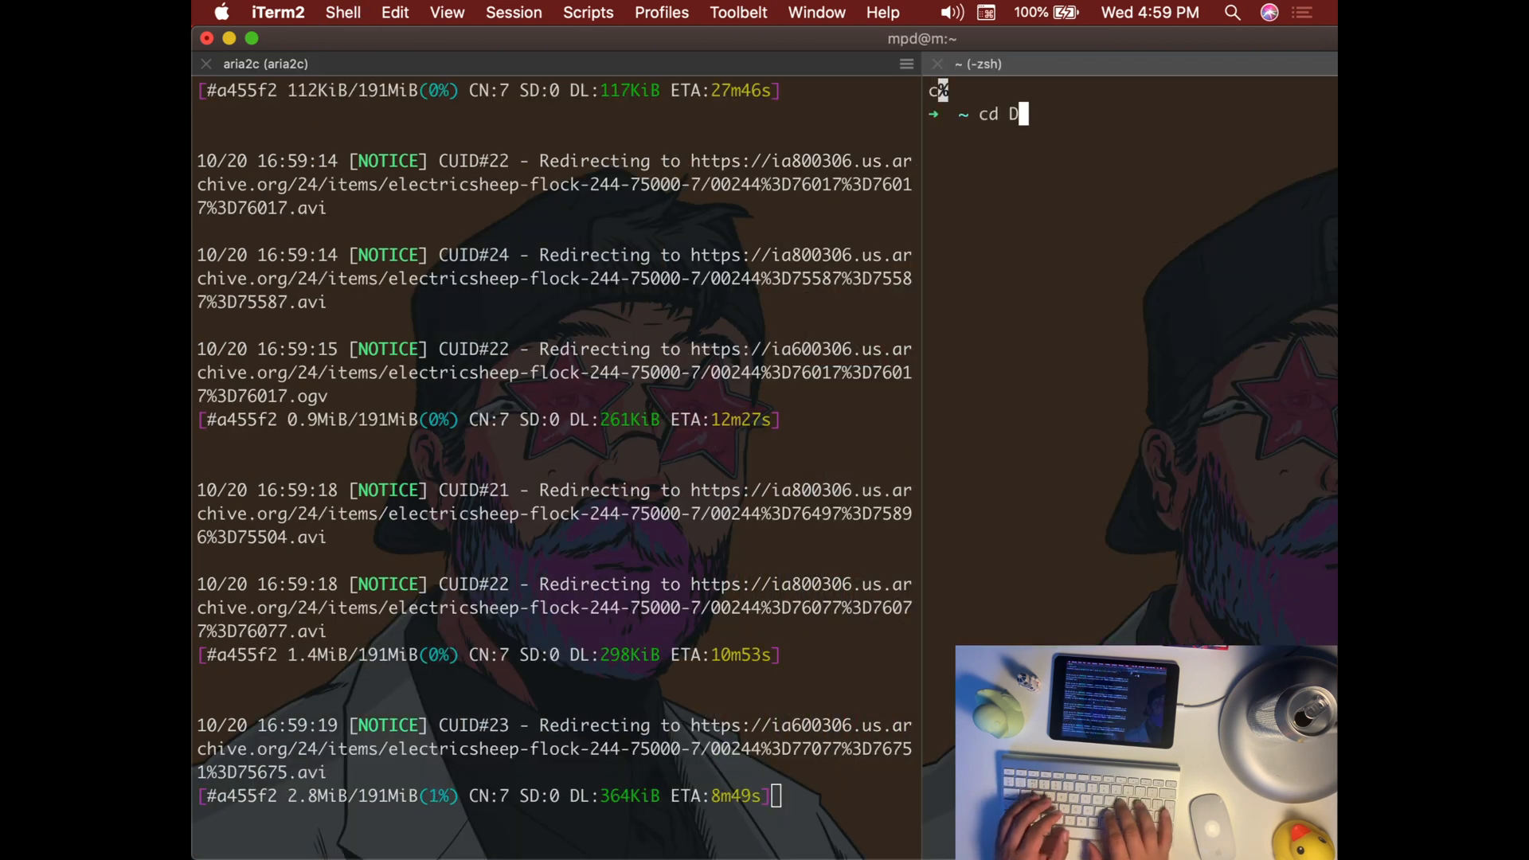
pyautogui.press('Tab')
pyautogui.press('Tab')
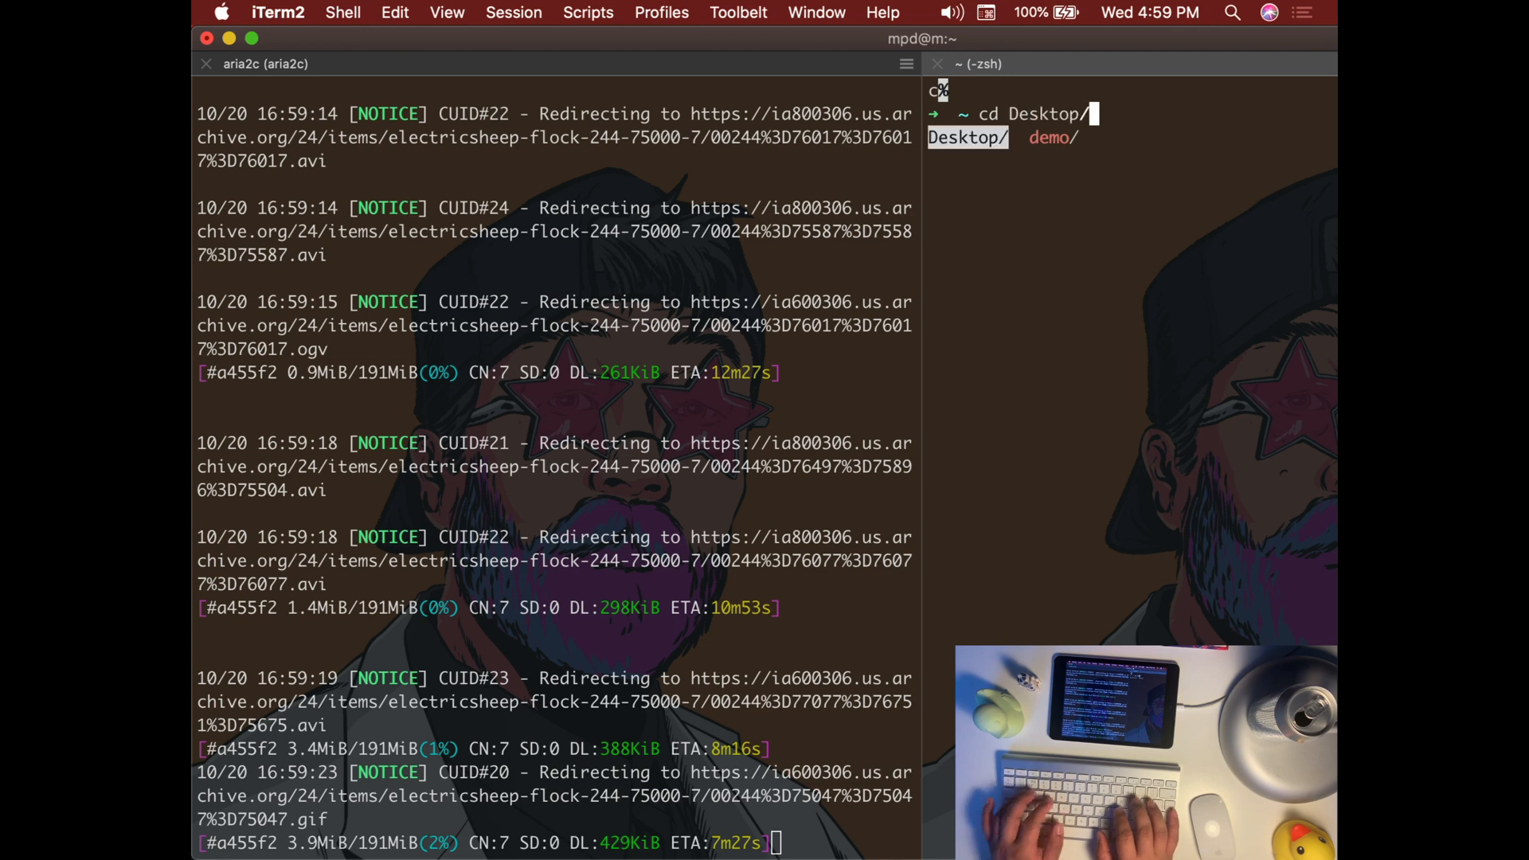
pyautogui.press('Tab')
pyautogui.press('Return')
pyautogui.hotkey('ctrl', 'l')
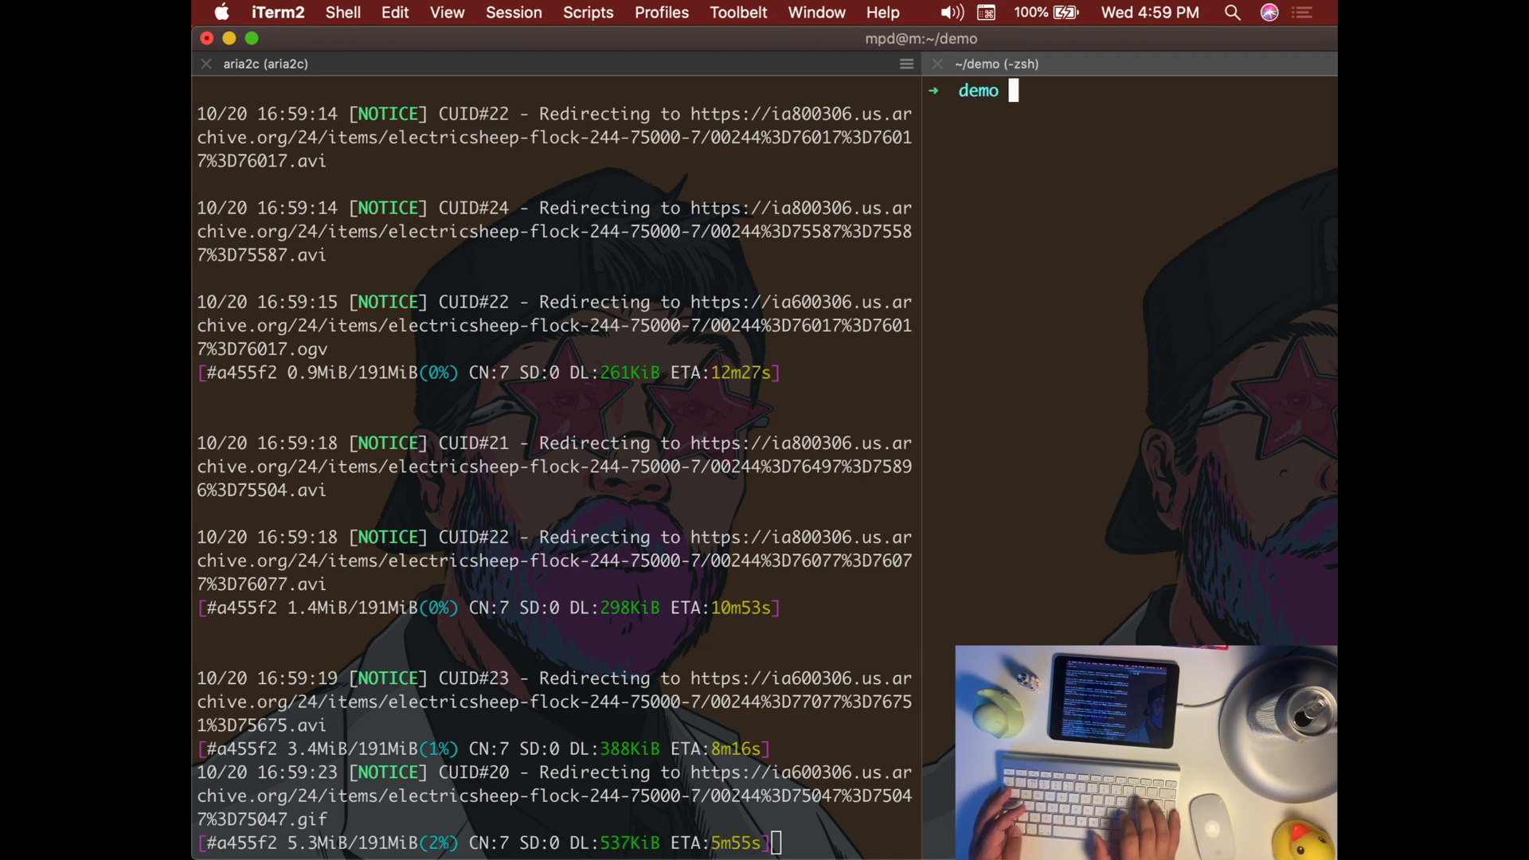
# - Copy the Tears of Steel magnet link from the Free Torrents page
pyautogui.press('super+Tab')
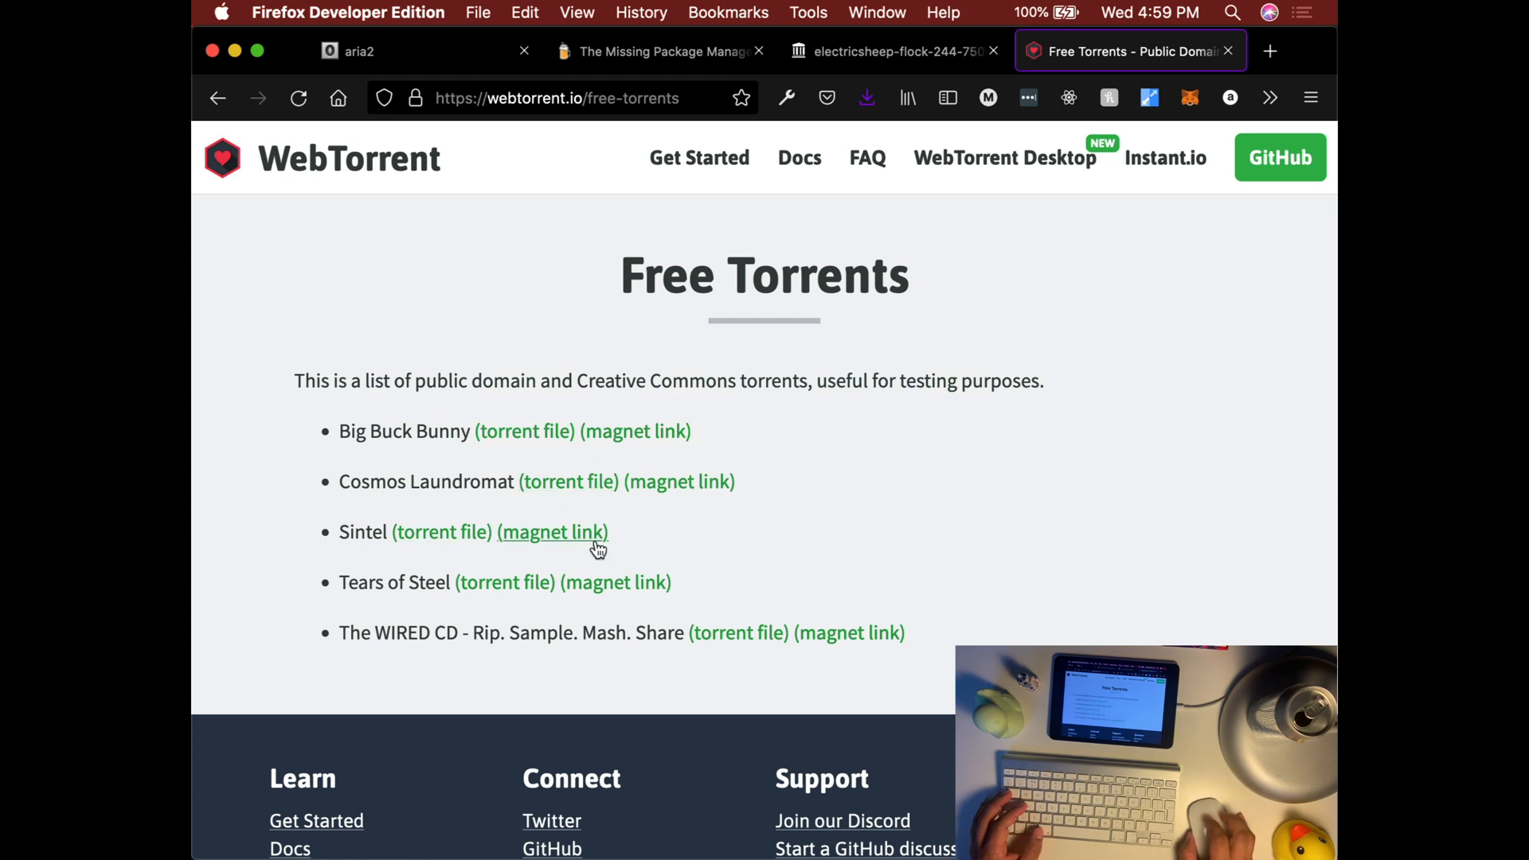
pyautogui.rightClick(593, 585)
pyautogui.click(654, 689)
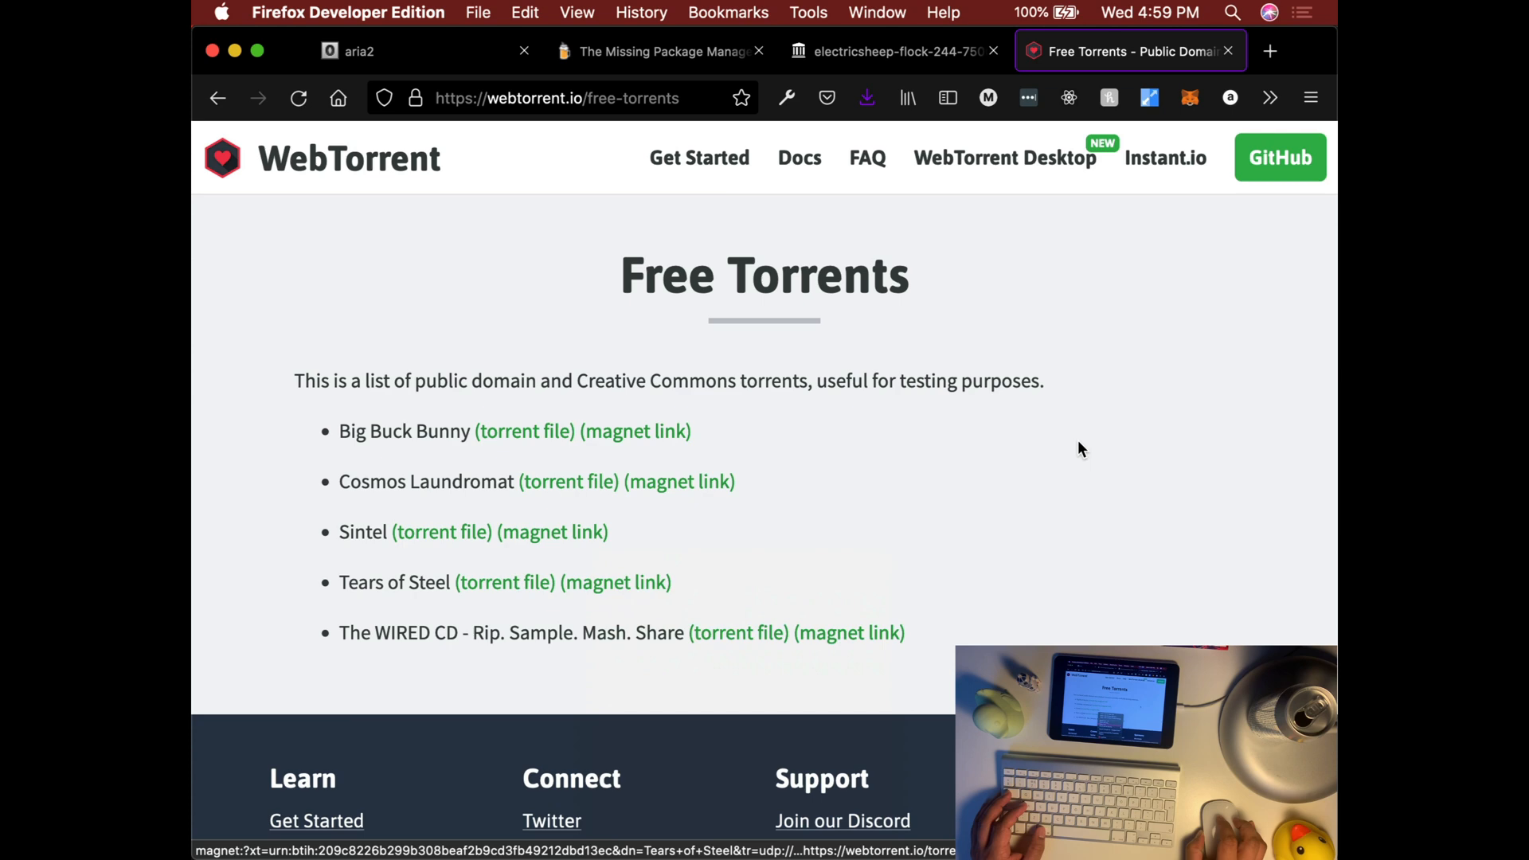
pyautogui.press('super+Tab')
# - Run aria2c on the pasted Tears of Steel magnet link, widening the pane to show it
pyautogui.press('super+v')
pyautogui.hotkey('ctrl', 'u')
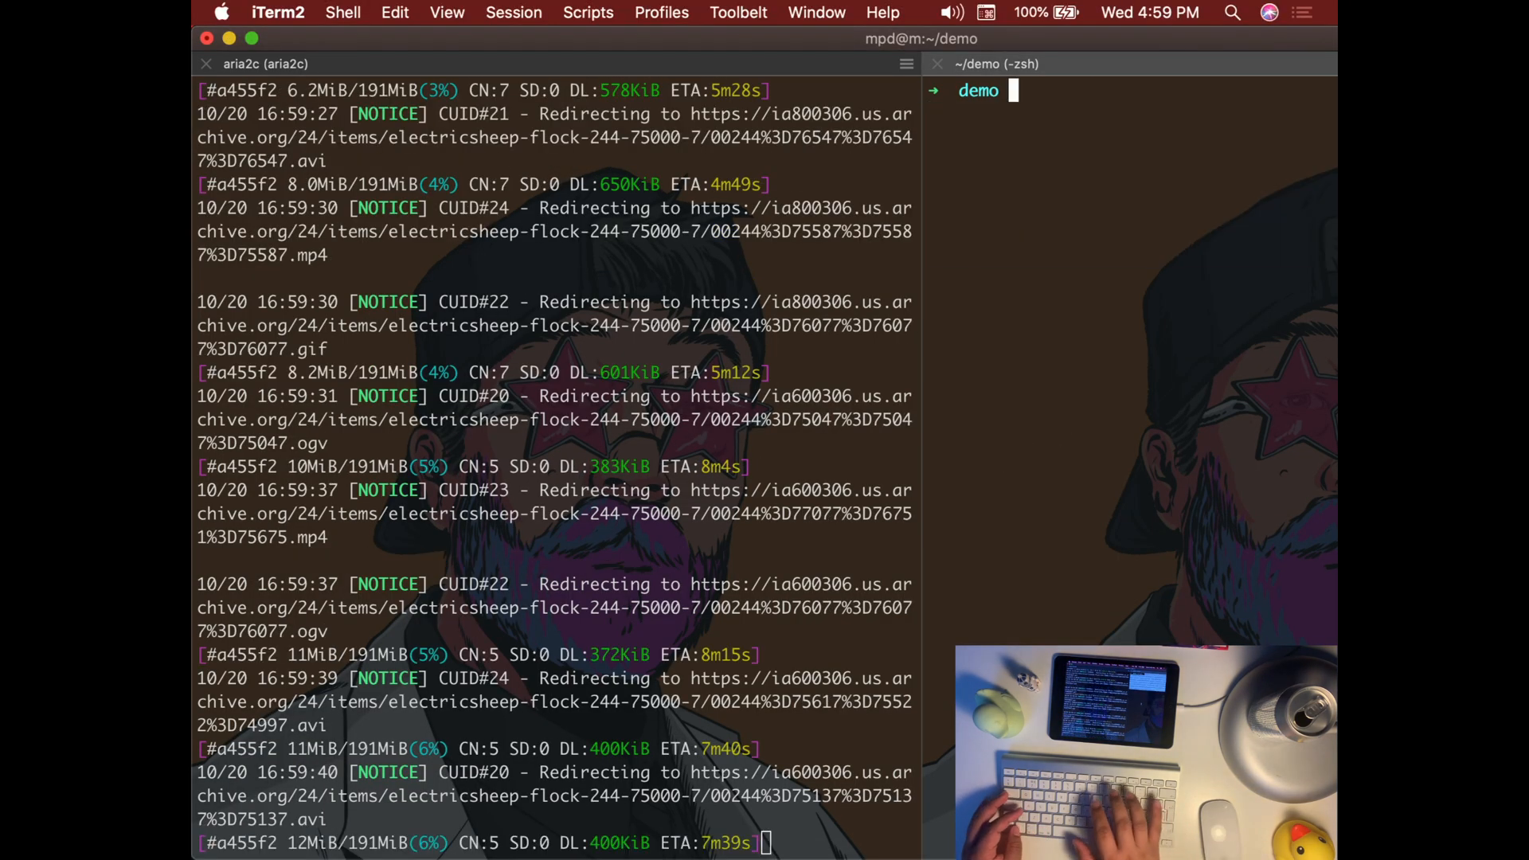
pyautogui.write("aria2c '")
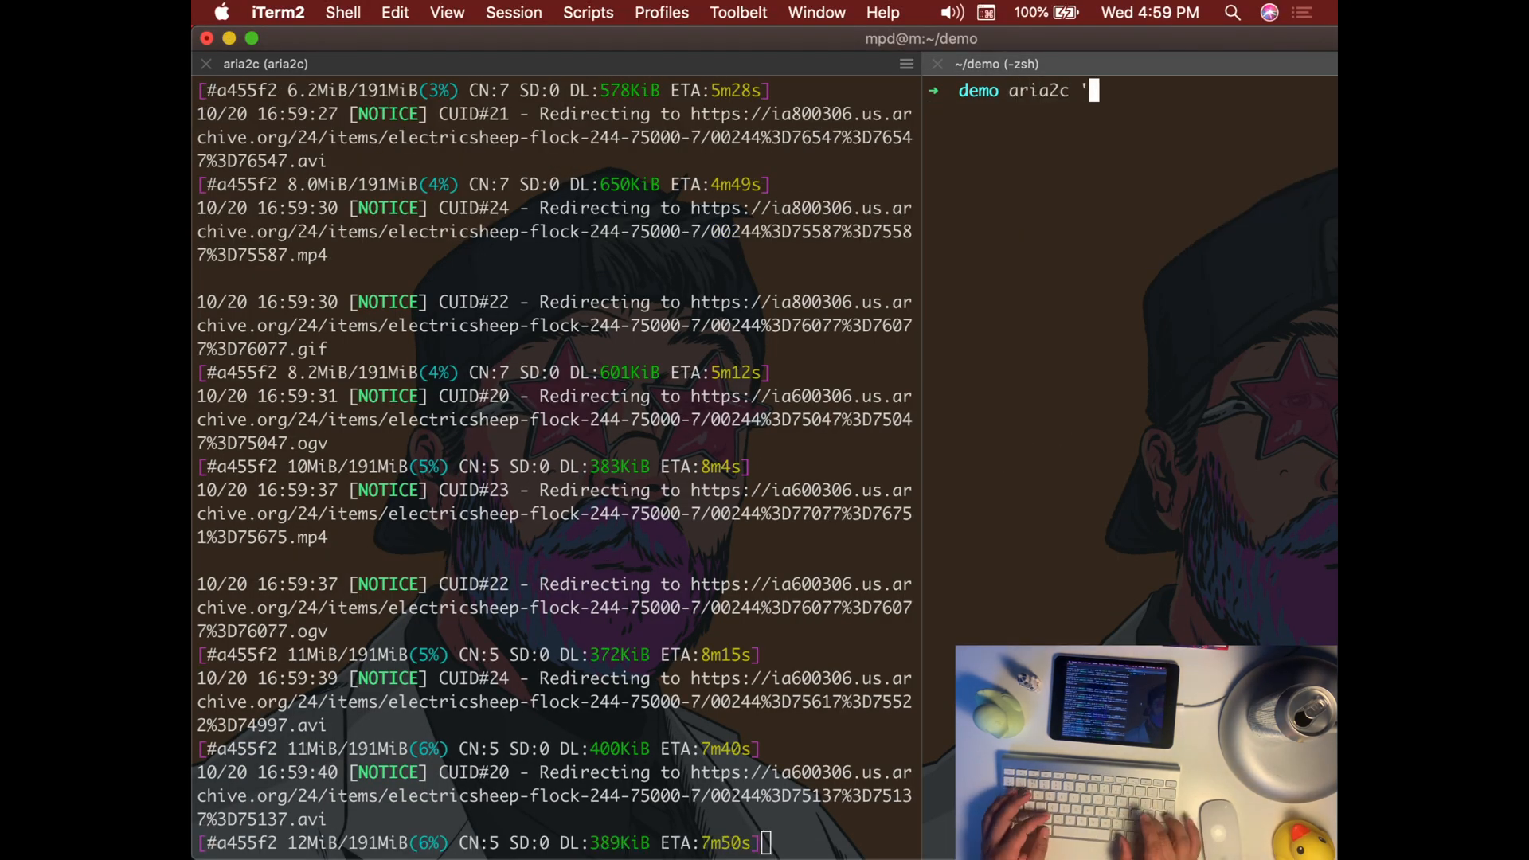
pyautogui.press('super+v')
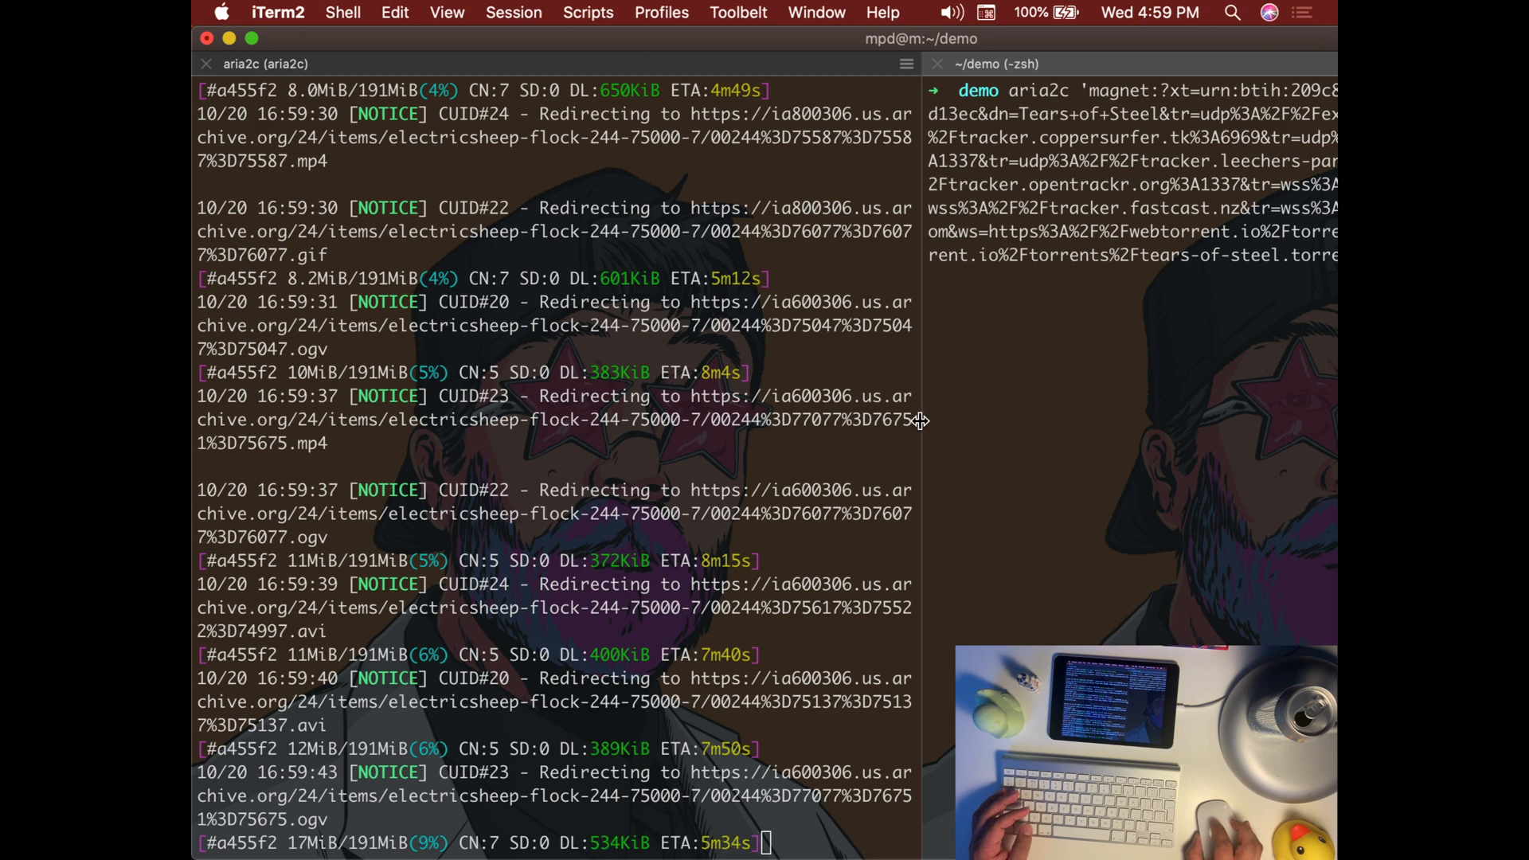
pyautogui.moveTo(920, 418); pyautogui.dragTo(563, 418)
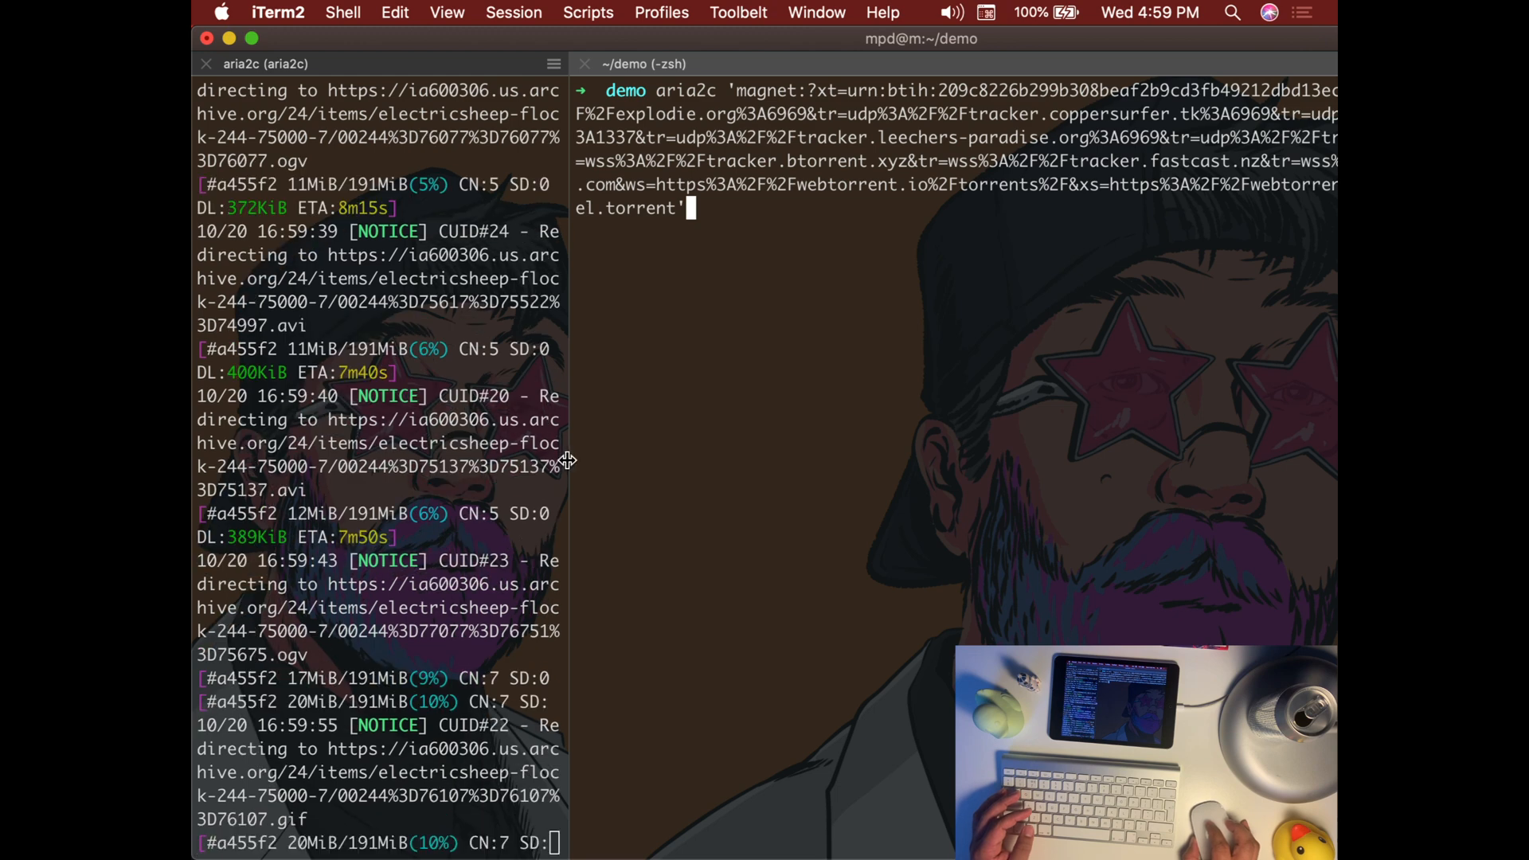
pyautogui.moveTo(566, 460); pyautogui.dragTo(638, 460)
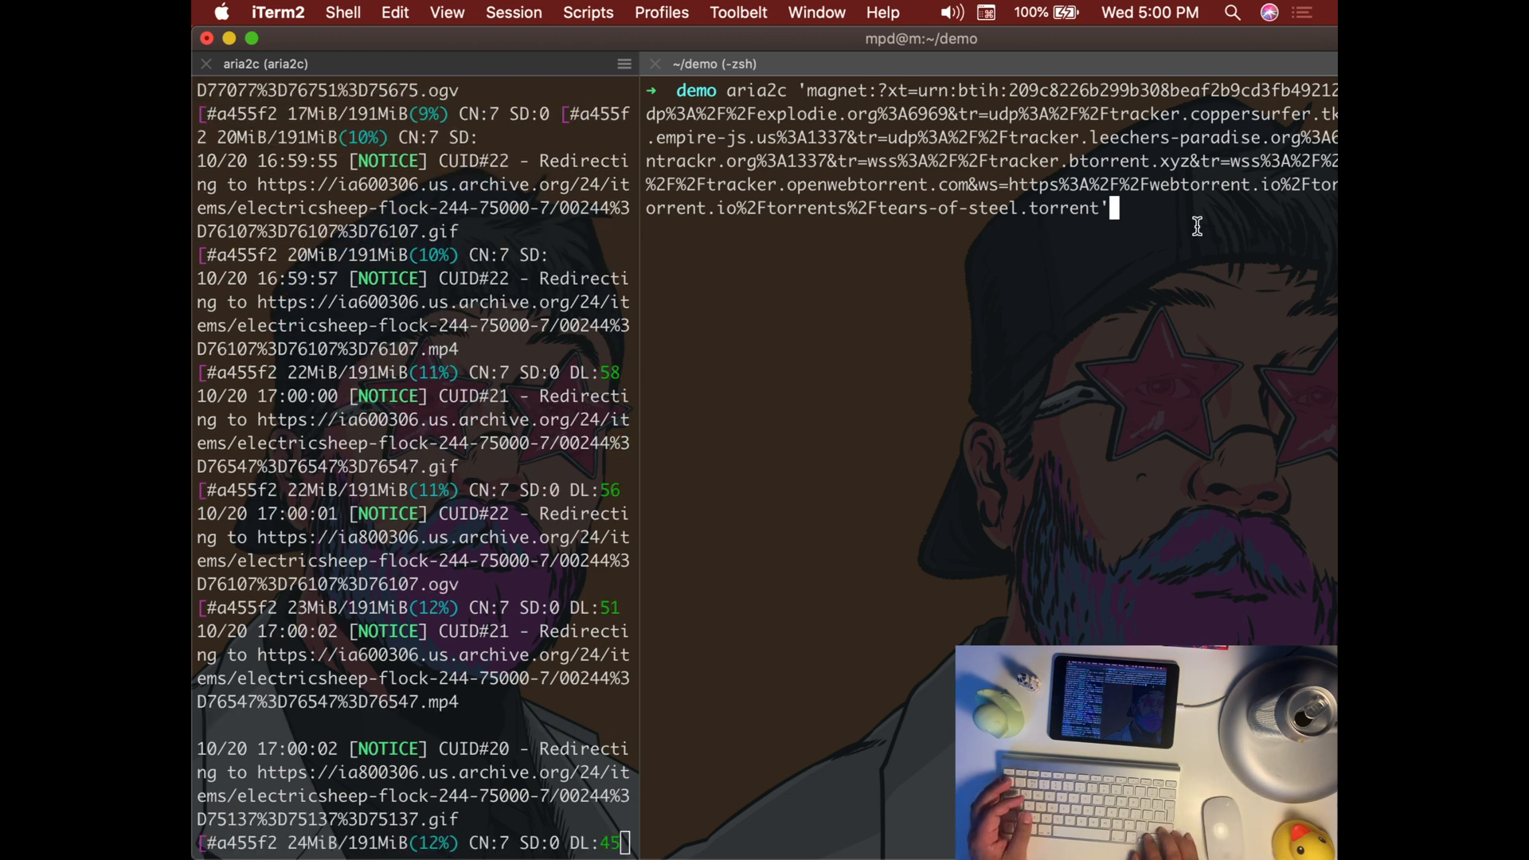
pyautogui.press('BackSpace')
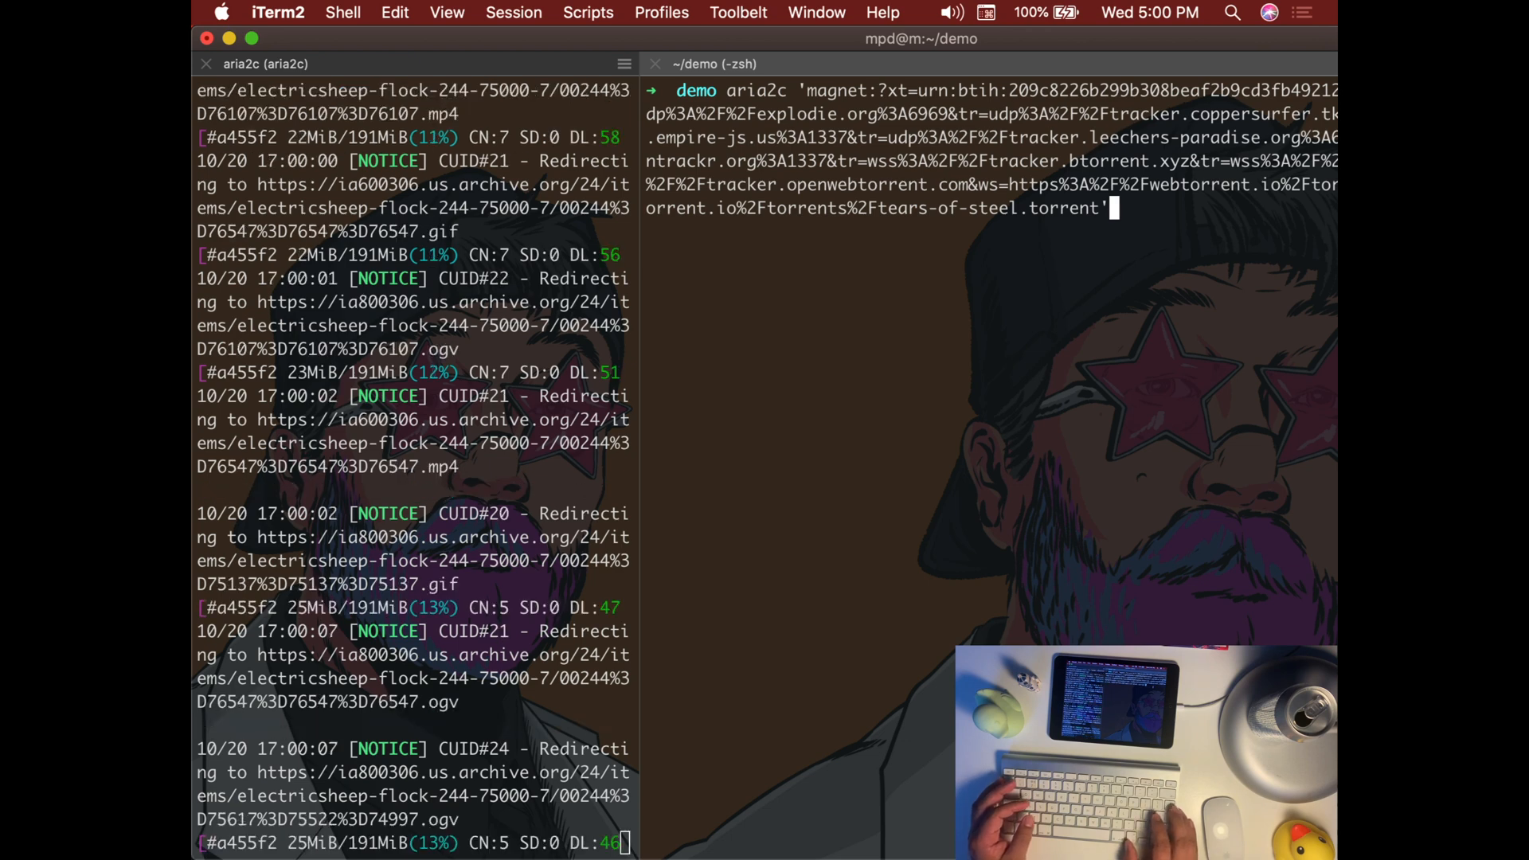
pyautogui.press('Return')
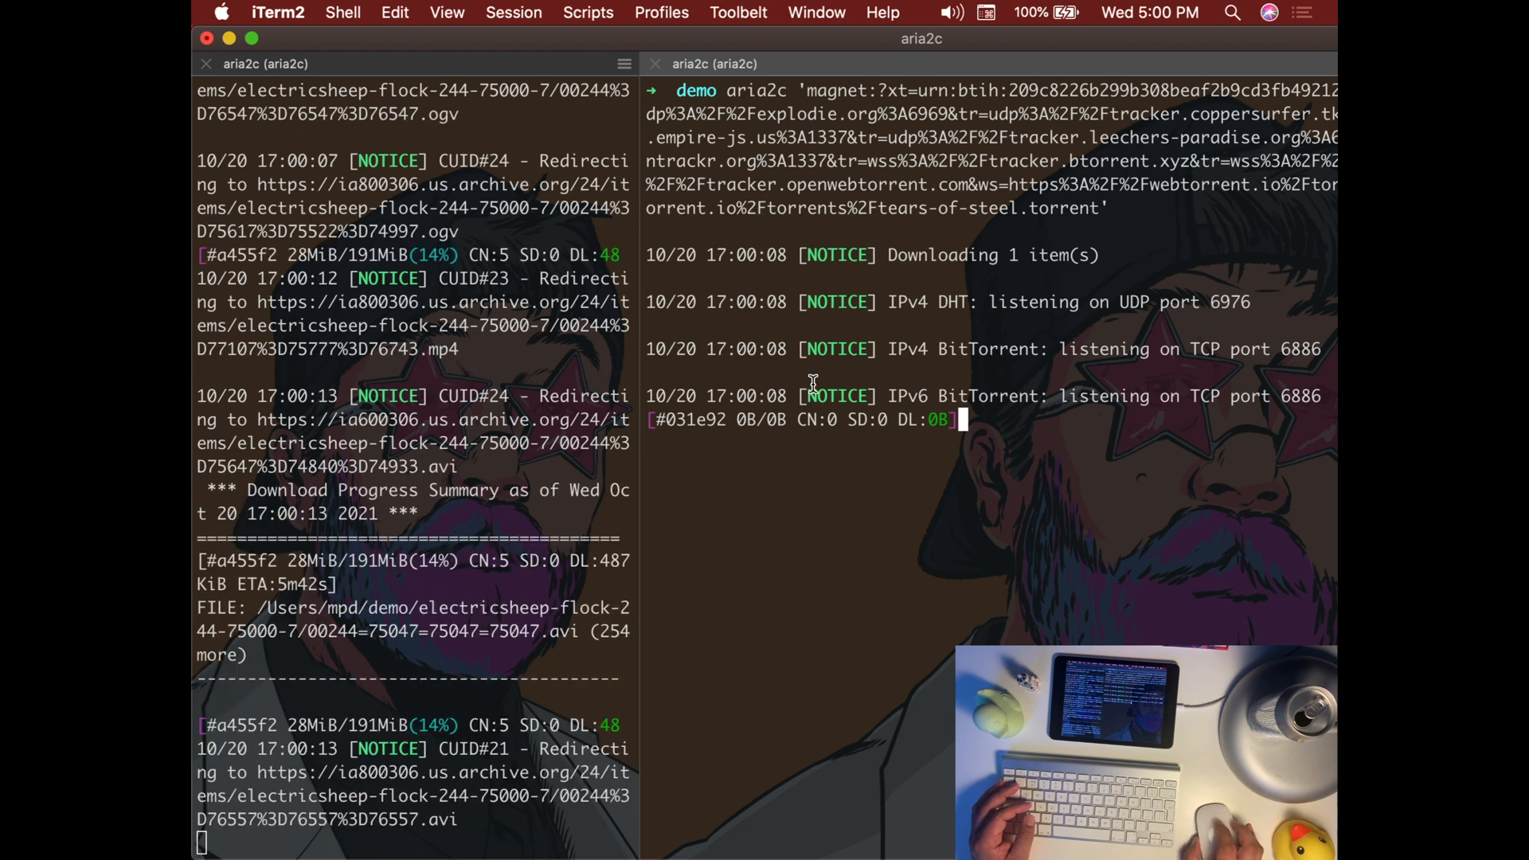
pyautogui.scroll(2, 788, 453)
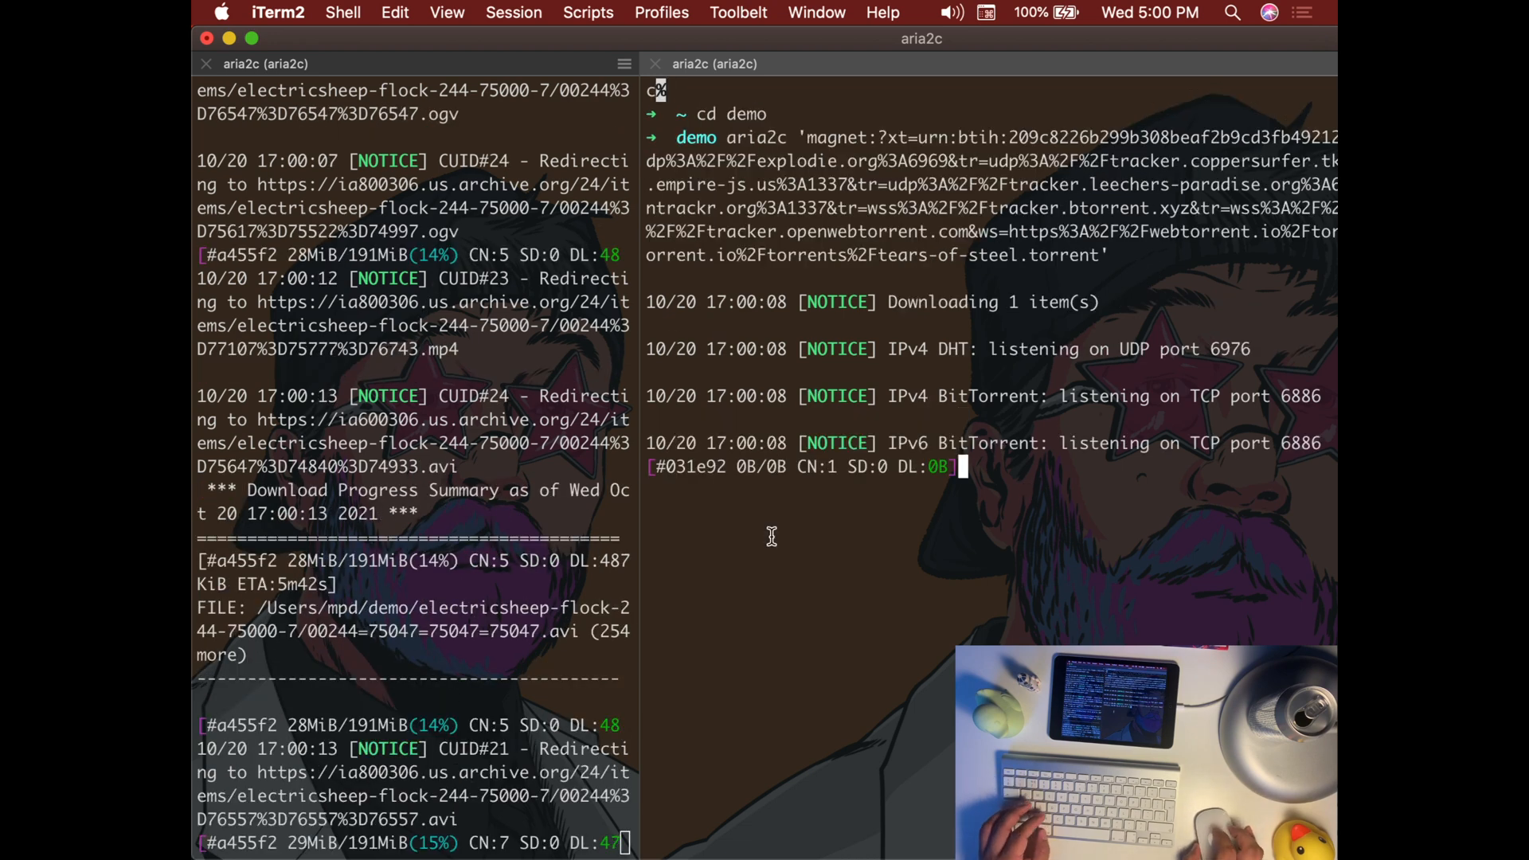
# - Split a third shell below the magnet-link download, closing and reopening it once
pyautogui.press('super+shift+d')
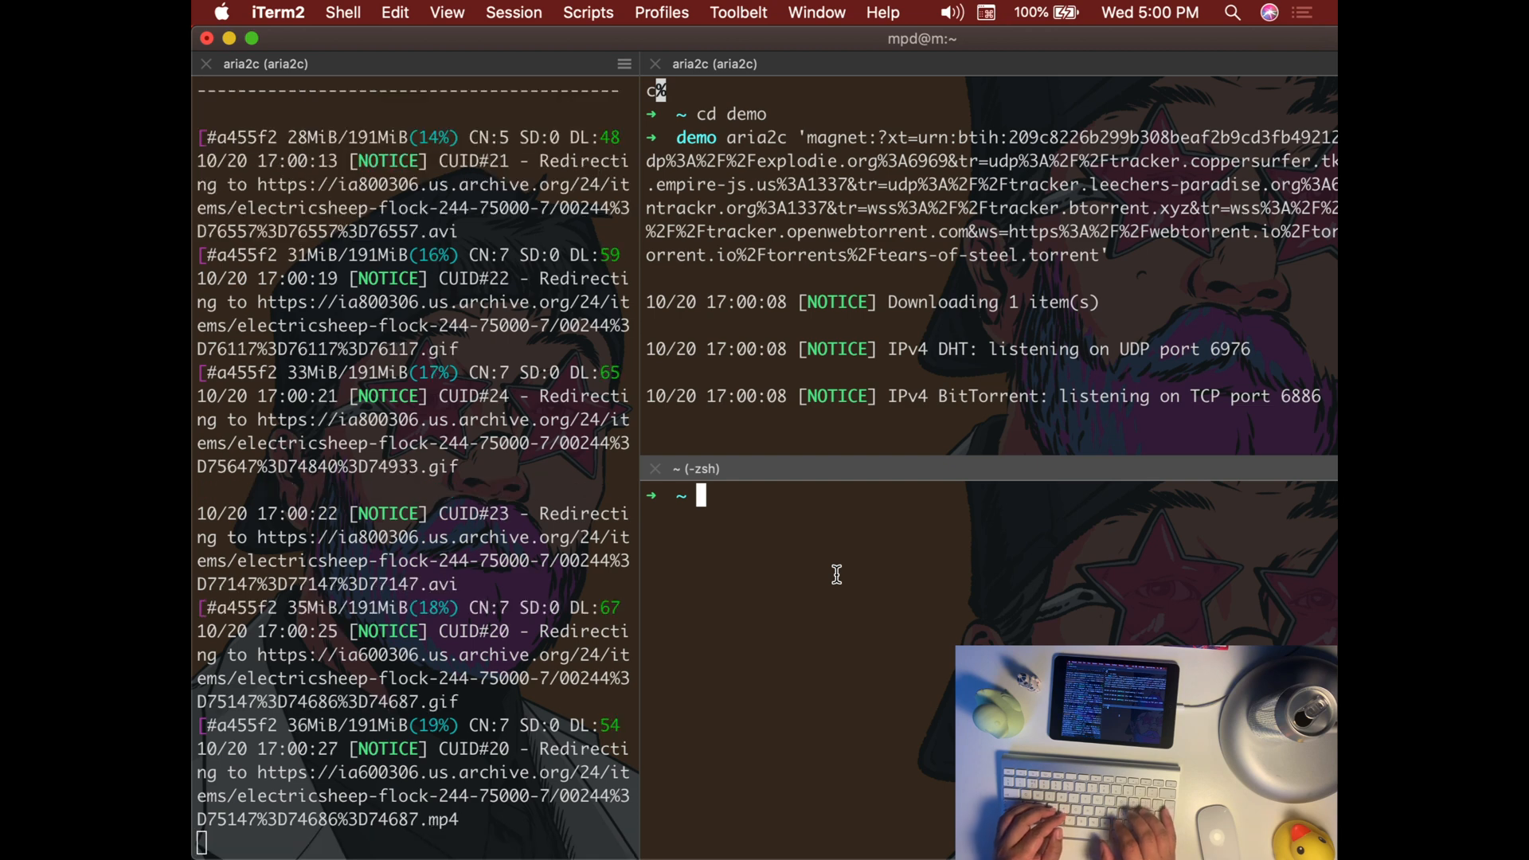
pyautogui.hotkey('ctrl', 'd')
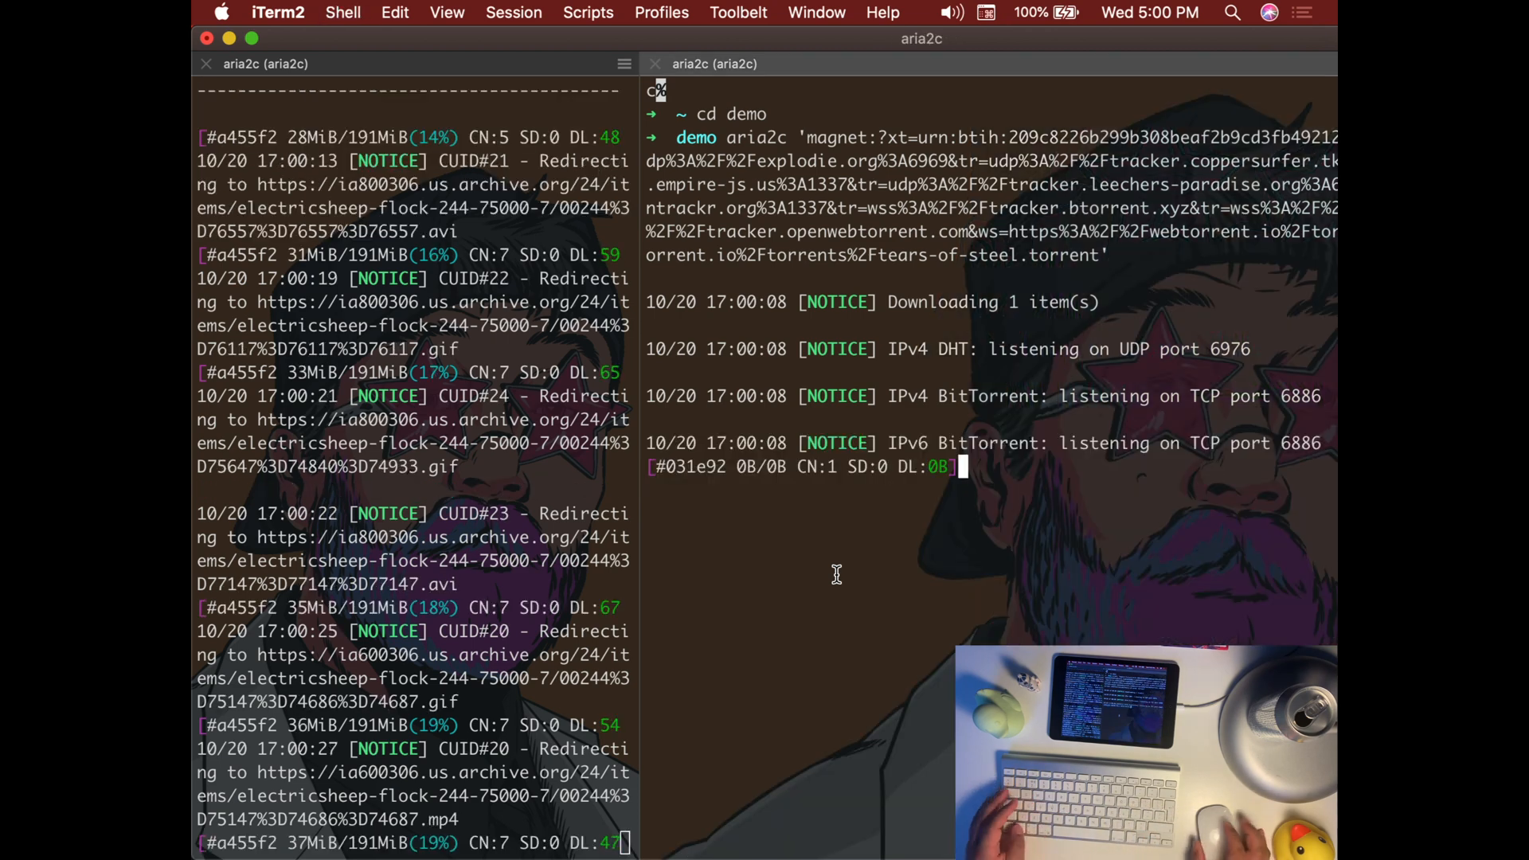
pyautogui.press('super+shift+d')
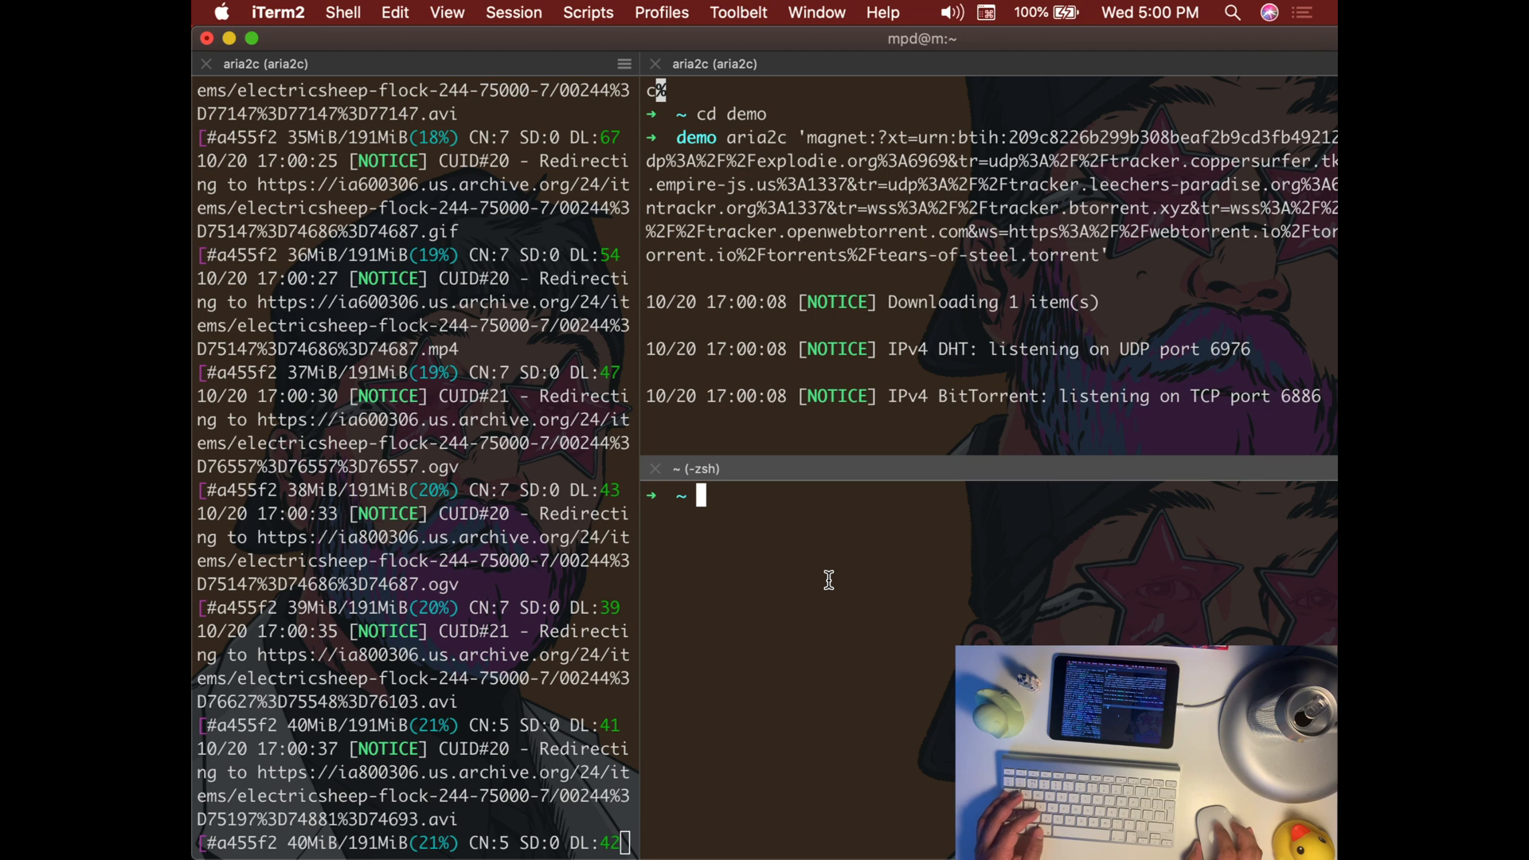
# - Copy the Big Buck Bunny torrent file address from the Free Torrents page
pyautogui.press('super+Tab')
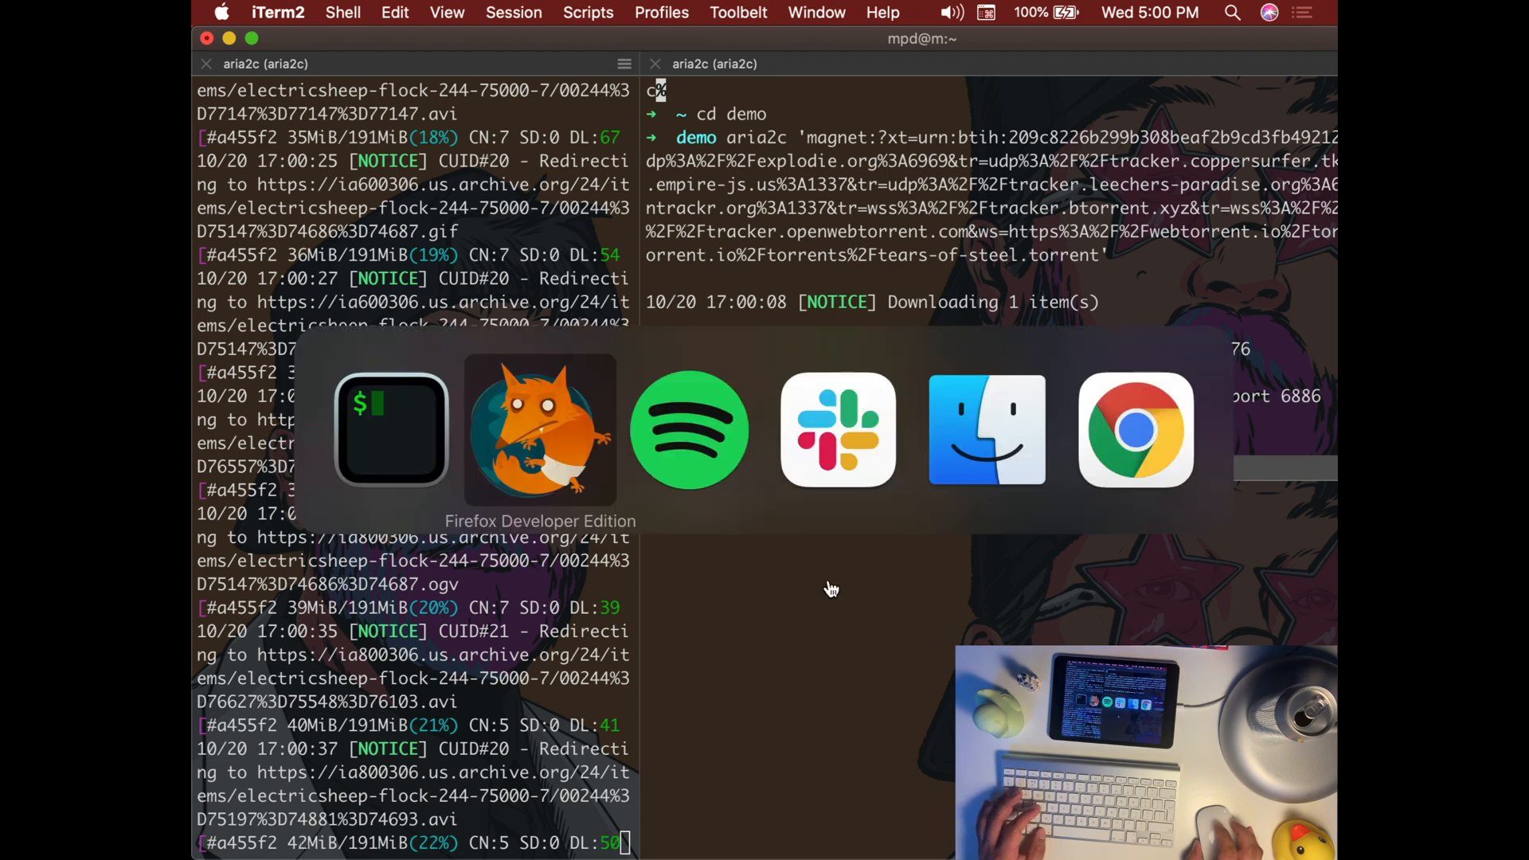
pyautogui.press('super+Tab')
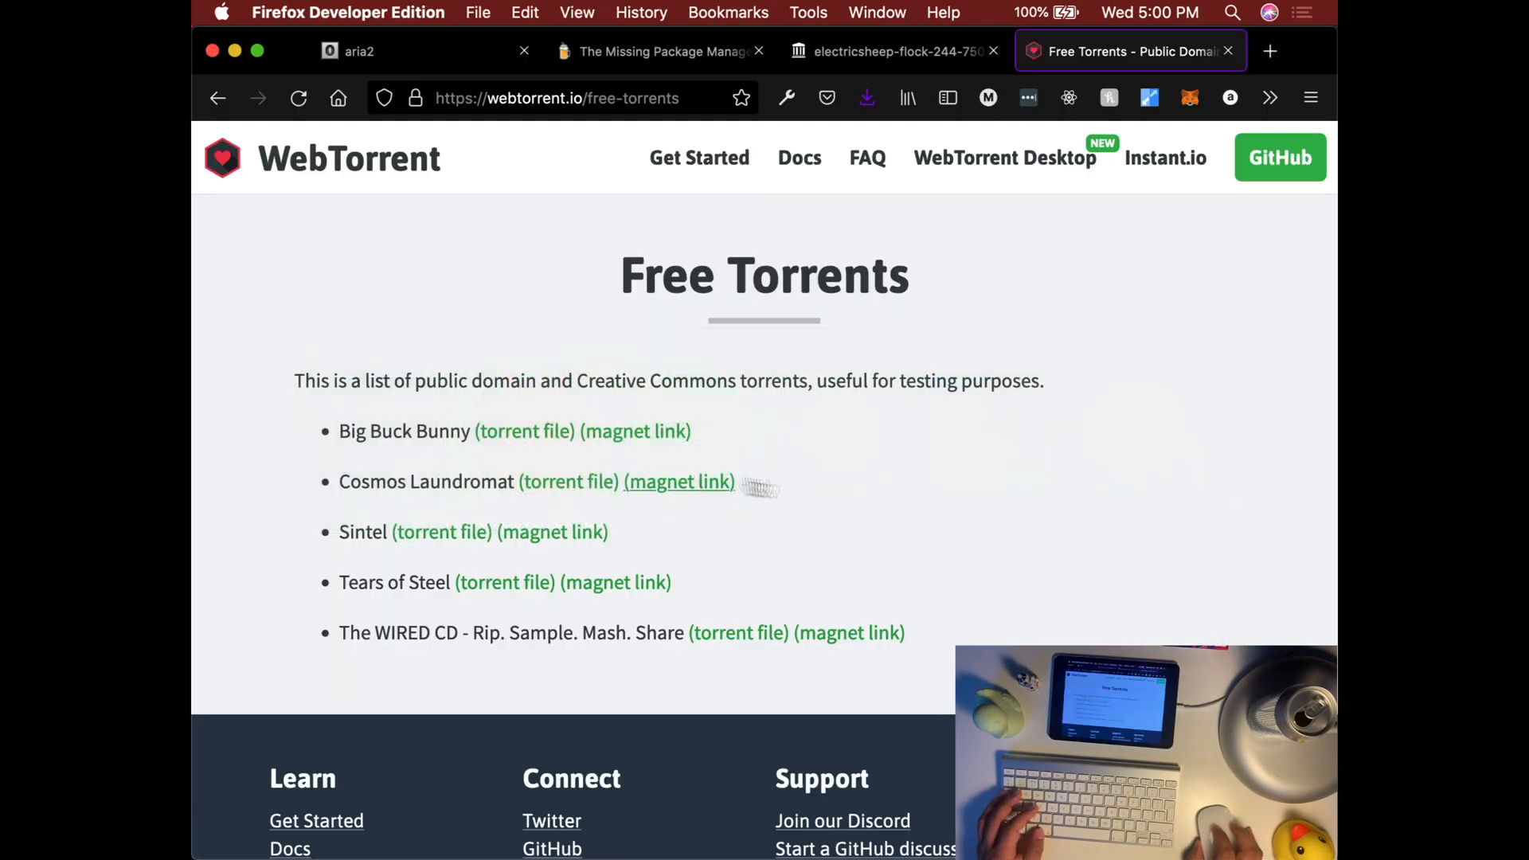
pyautogui.rightClick(514, 440)
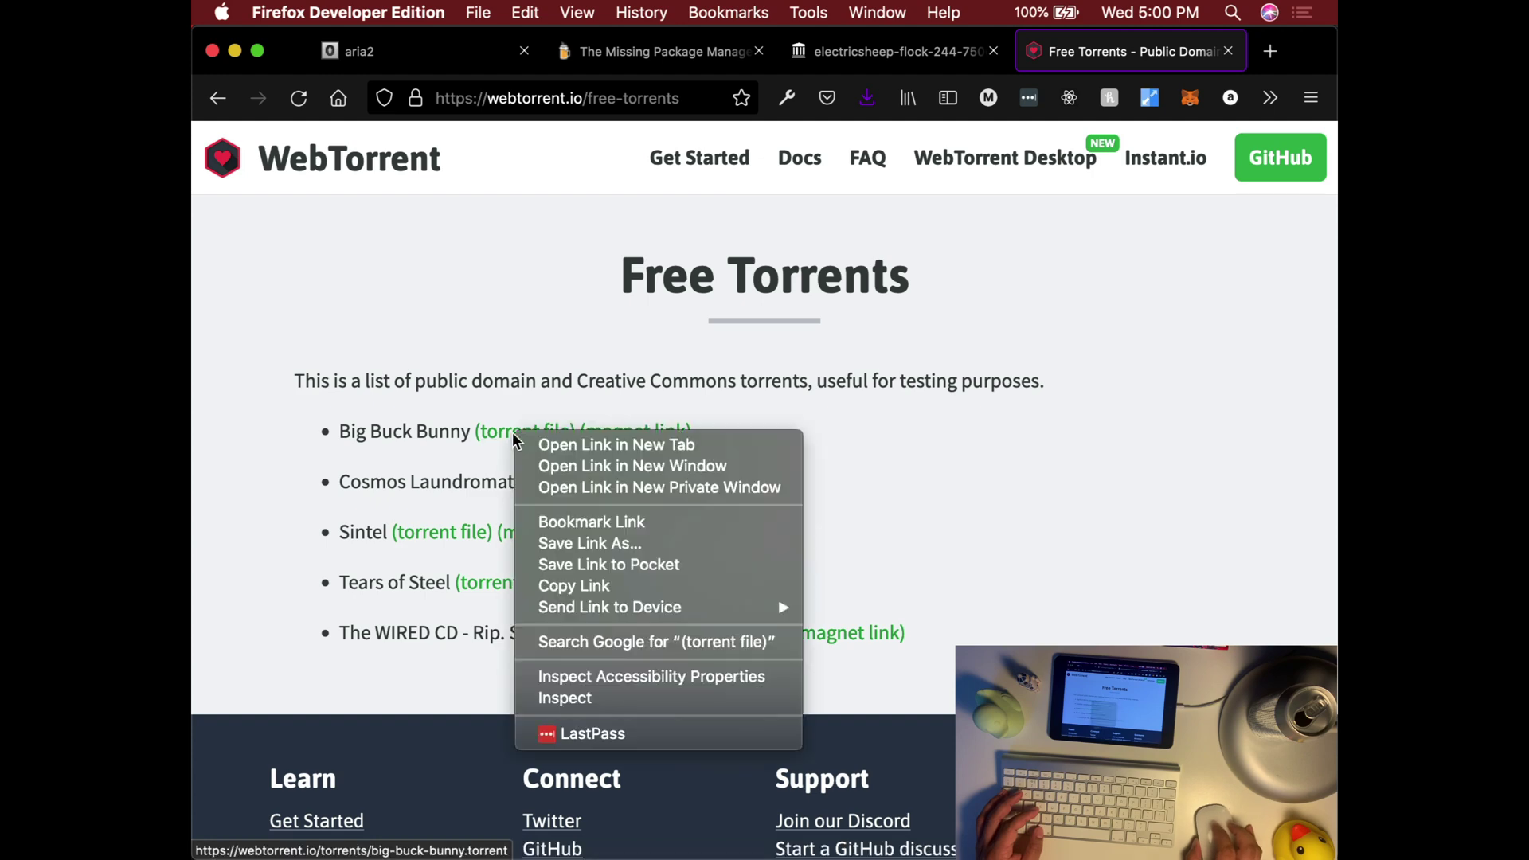
pyautogui.click(581, 584)
pyautogui.press('super+Tab')
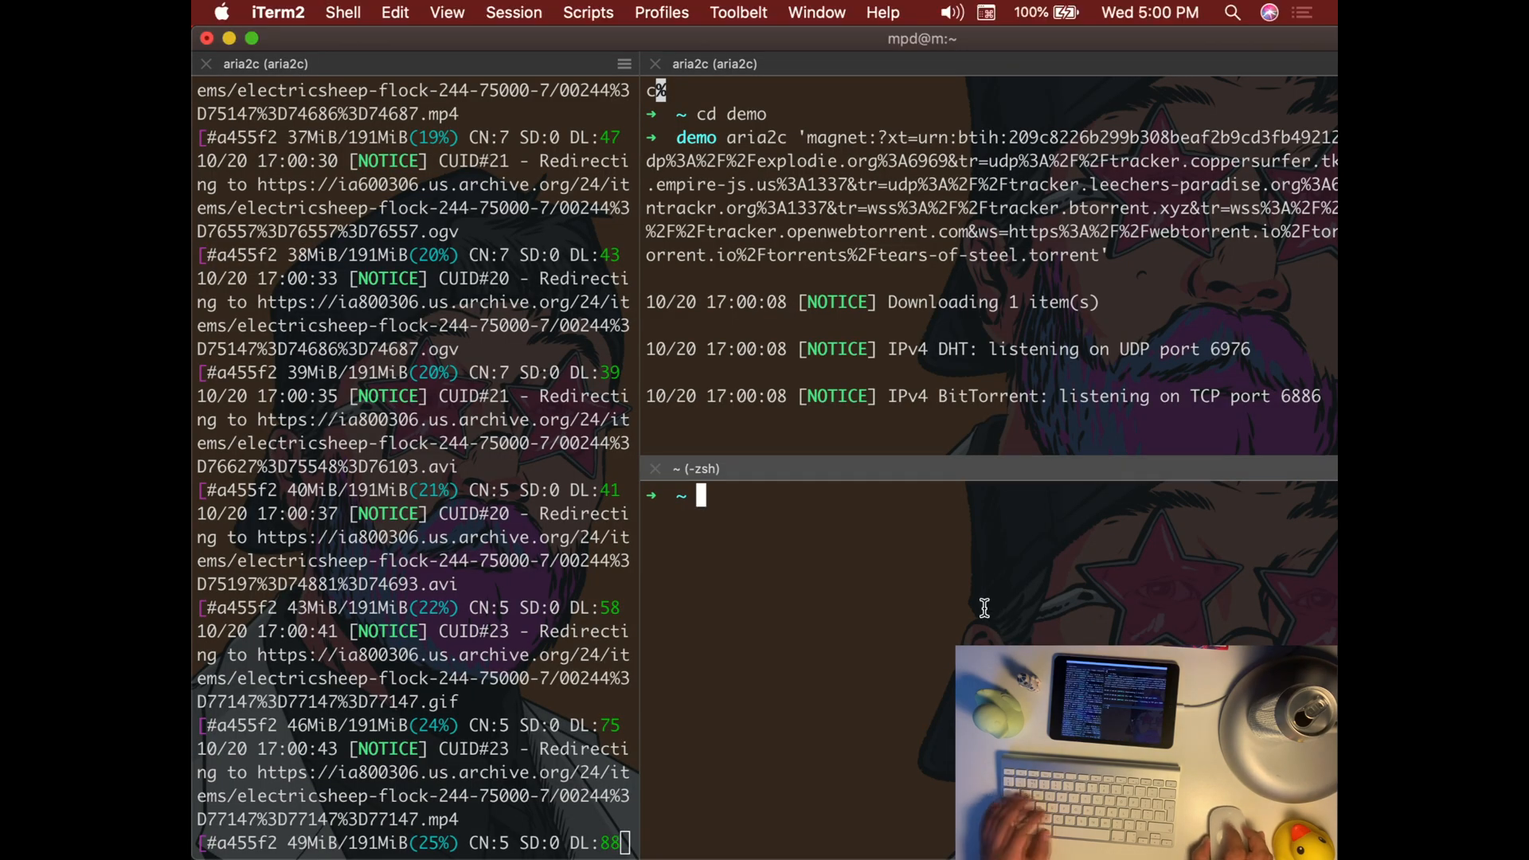
pyautogui.write('cd de')
# - Change the third shell into the demo folder, retrying after a mistyped cd
pyautogui.press('Tab')
pyautogui.press('Return')
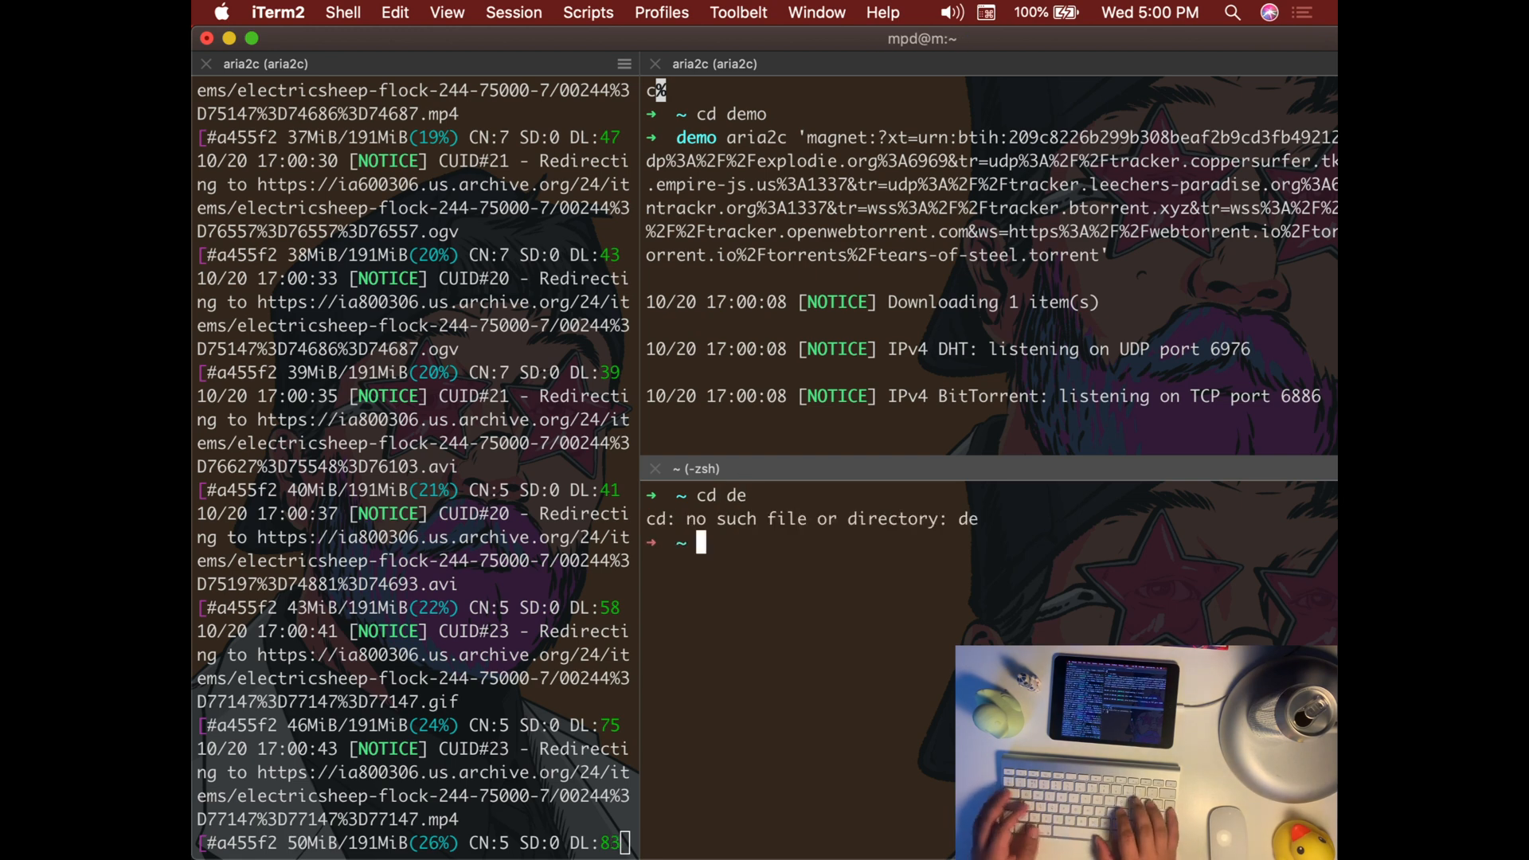
pyautogui.write('cd de')
pyautogui.press('Tab')
pyautogui.press('Tab')
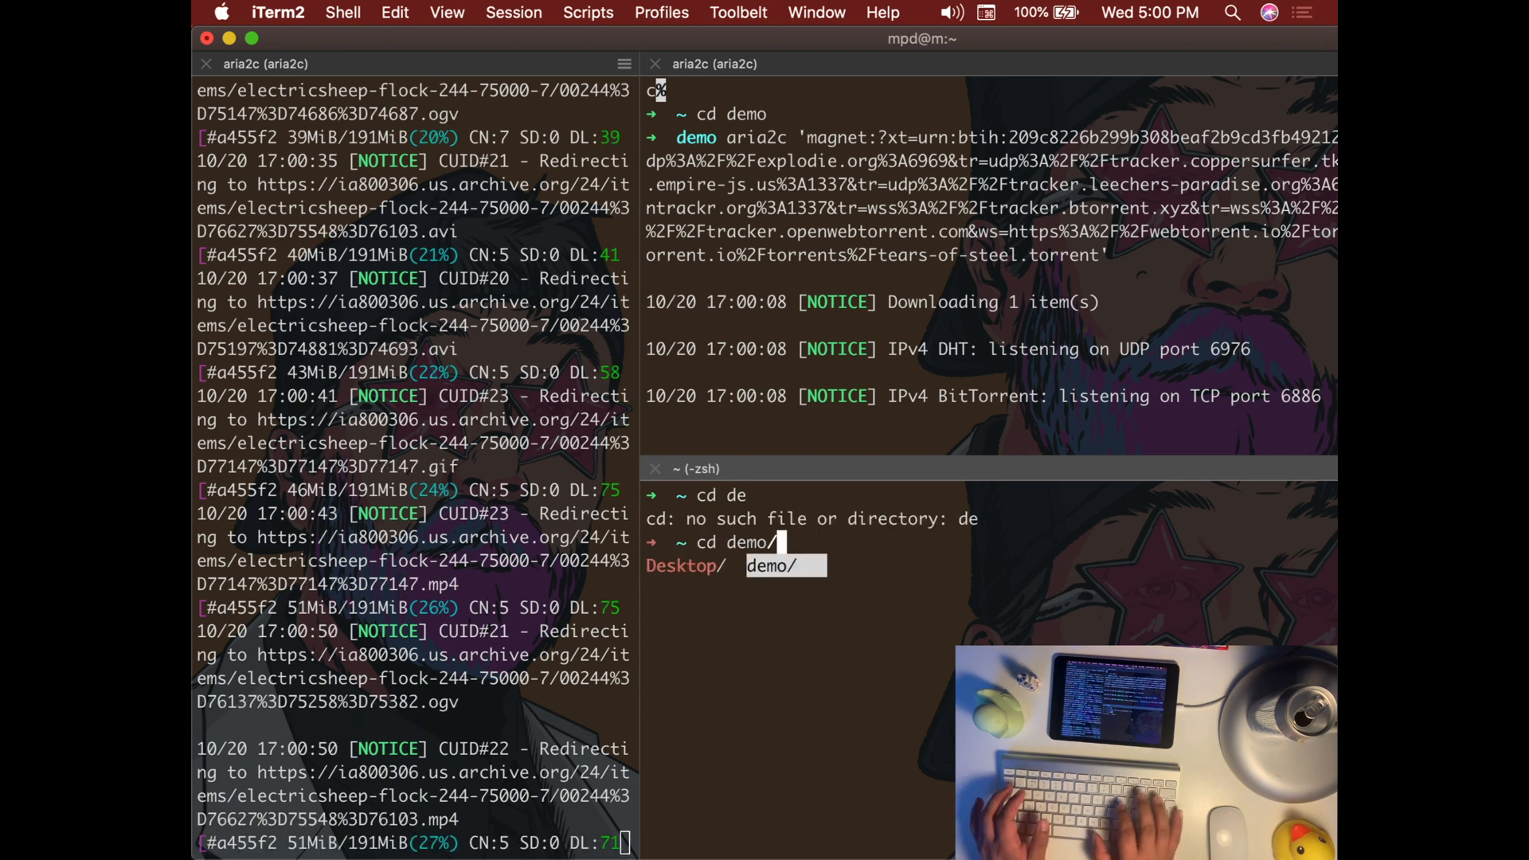
pyautogui.press('Return')
pyautogui.hotkey('ctrl', 'l')
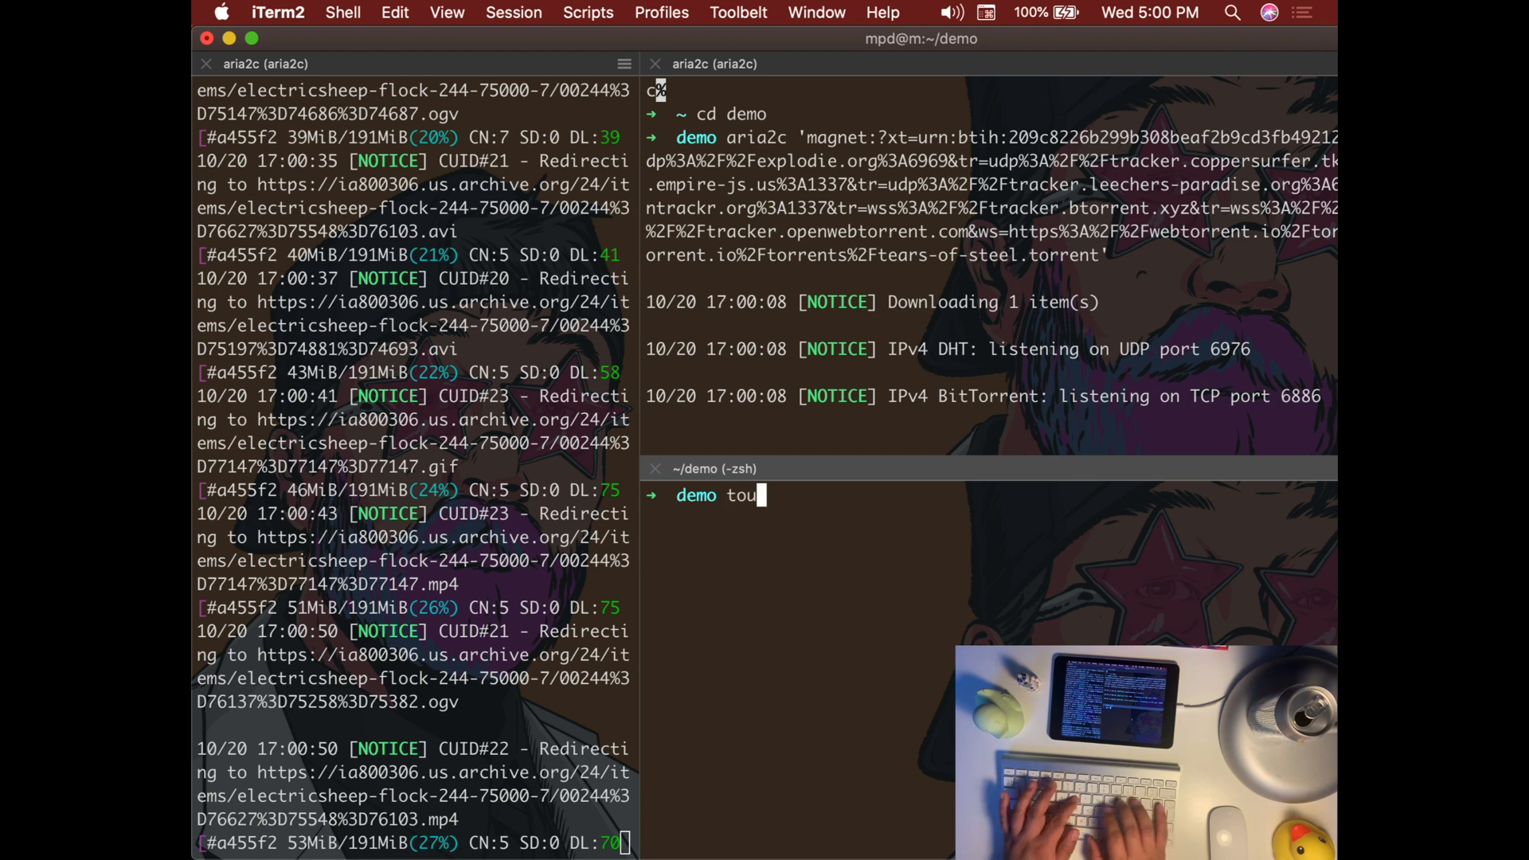
pyautogui.write('touch src.txt')
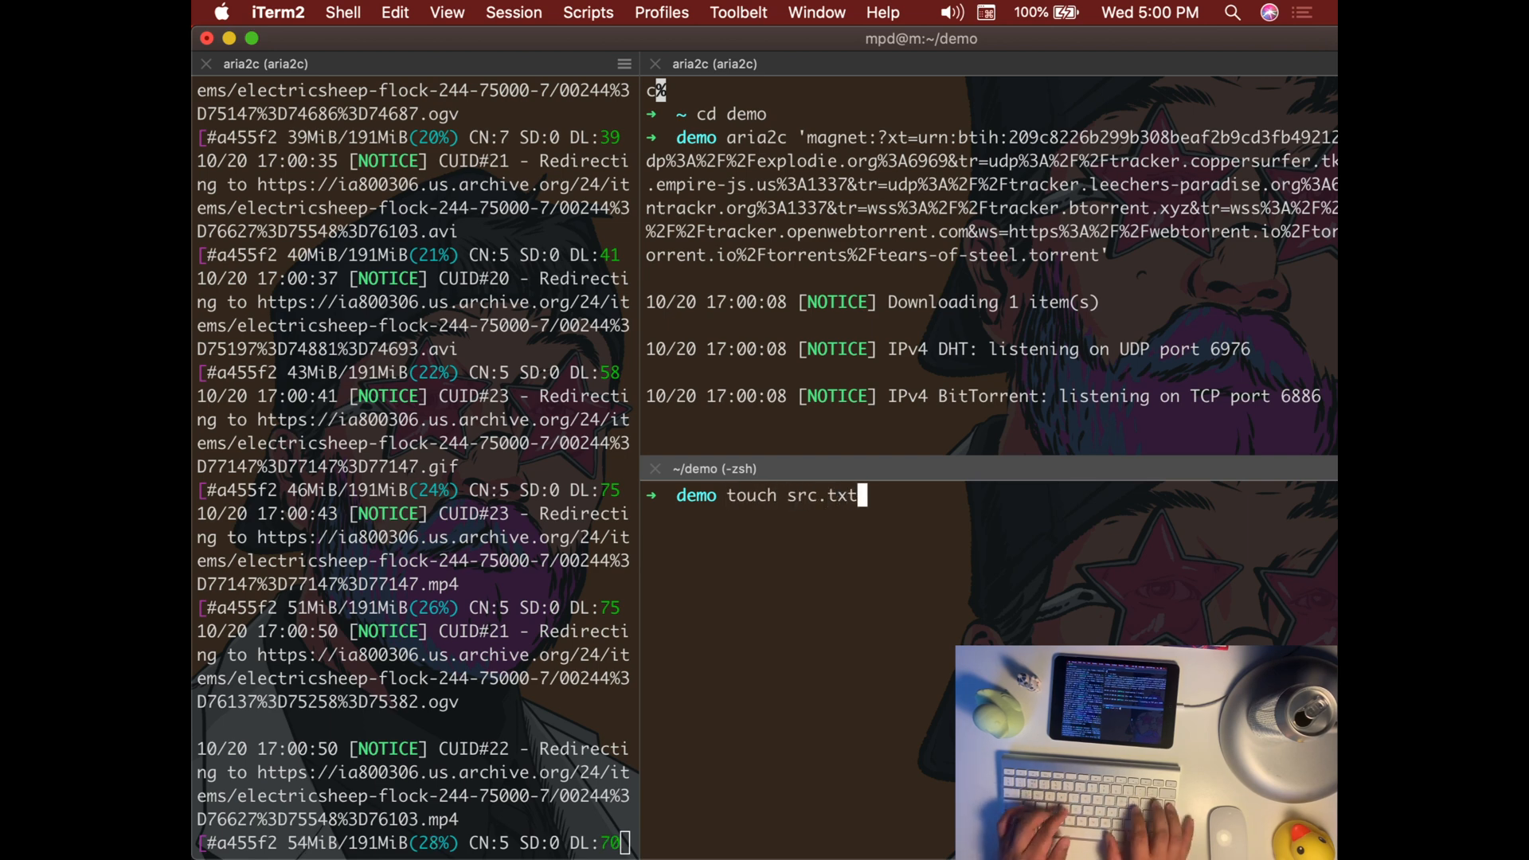
# - Create src.txt, open it in nano and paste the Big Buck Bunny torrent URL
pyautogui.press('Return')
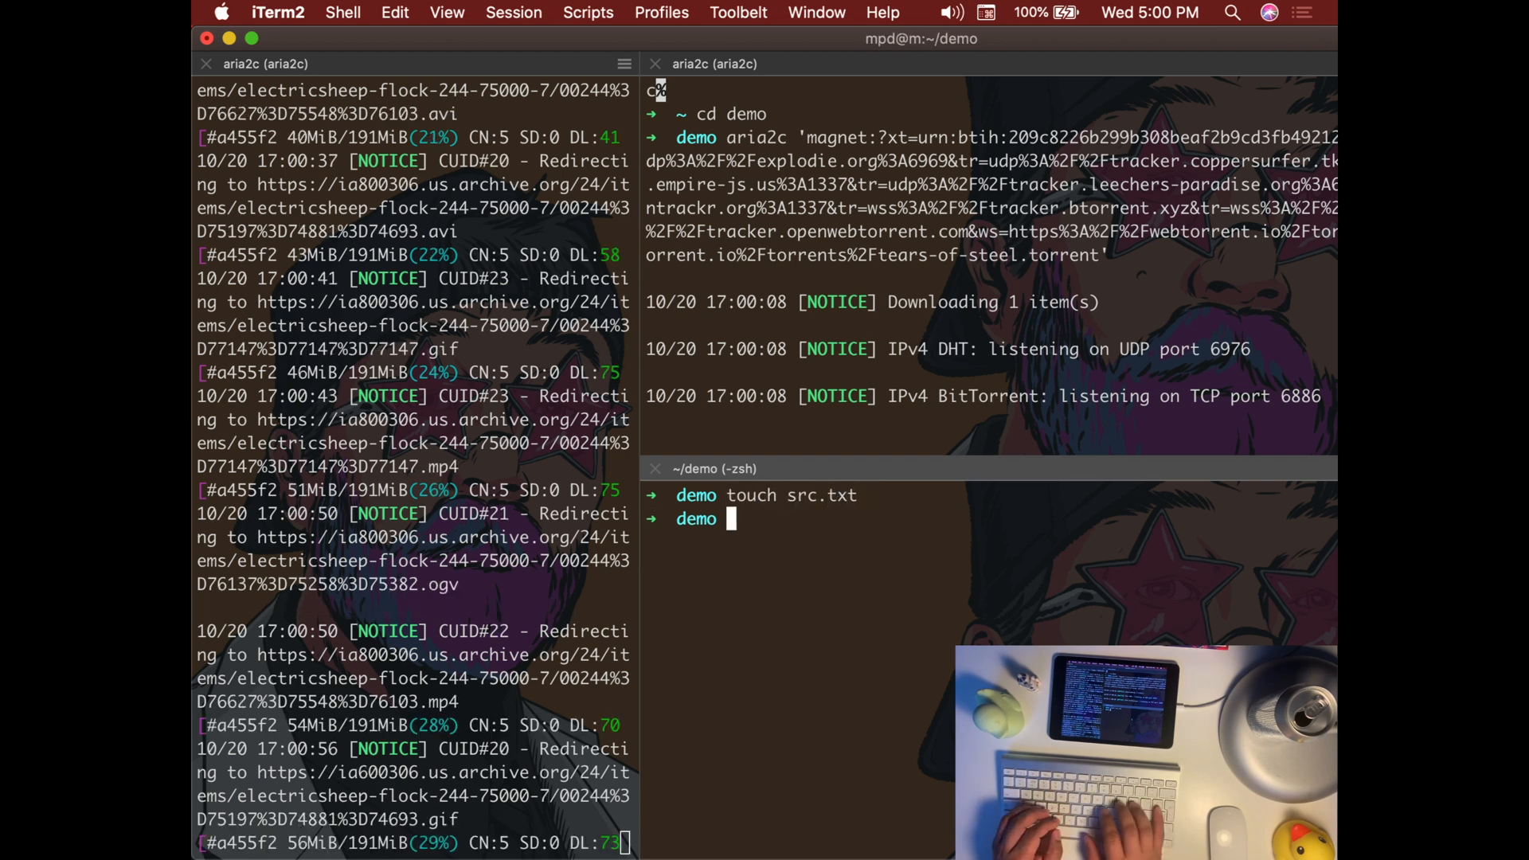
pyautogui.write('nano st')
pyautogui.press('Tab')
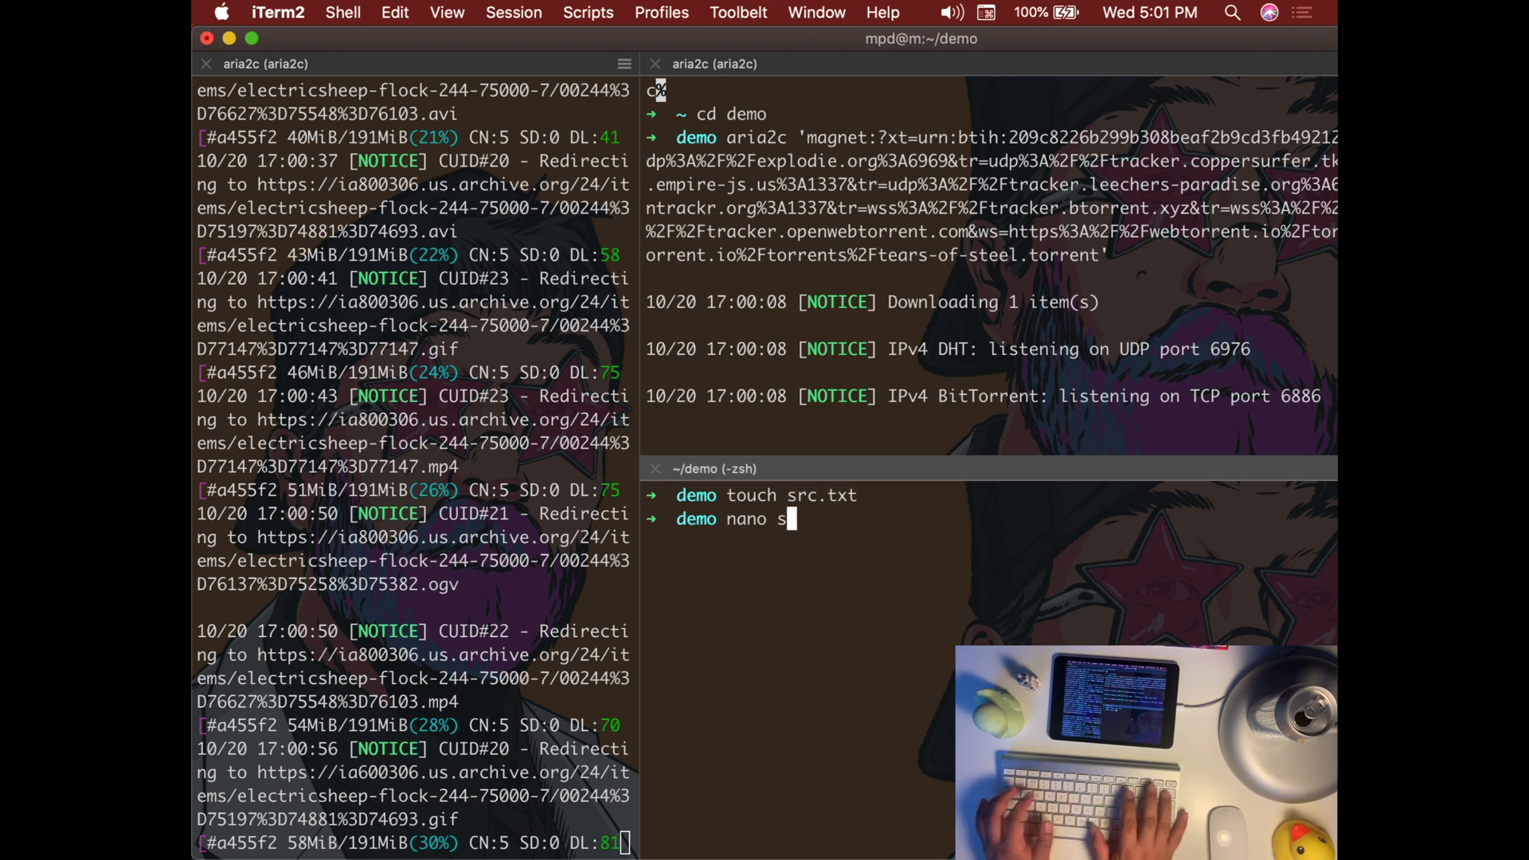
pyautogui.press('Return')
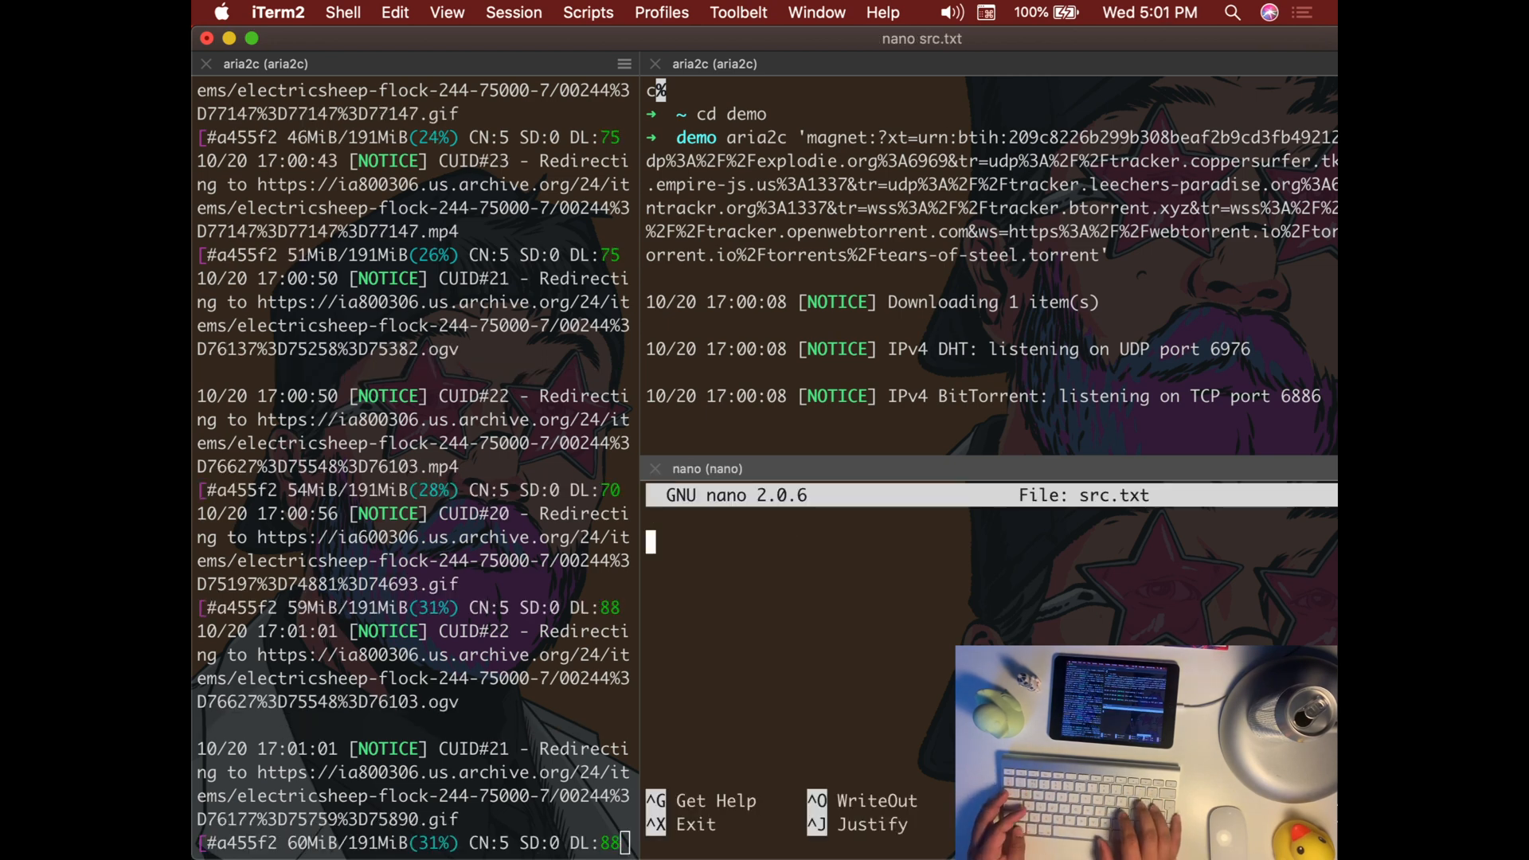
pyautogui.write('https://webtorrent.io/torrents/big-buck-bunny.torrent')
# - Copy the Sintel torrent file address and paste it on a new line in src.txt
pyautogui.press('super+Tab')
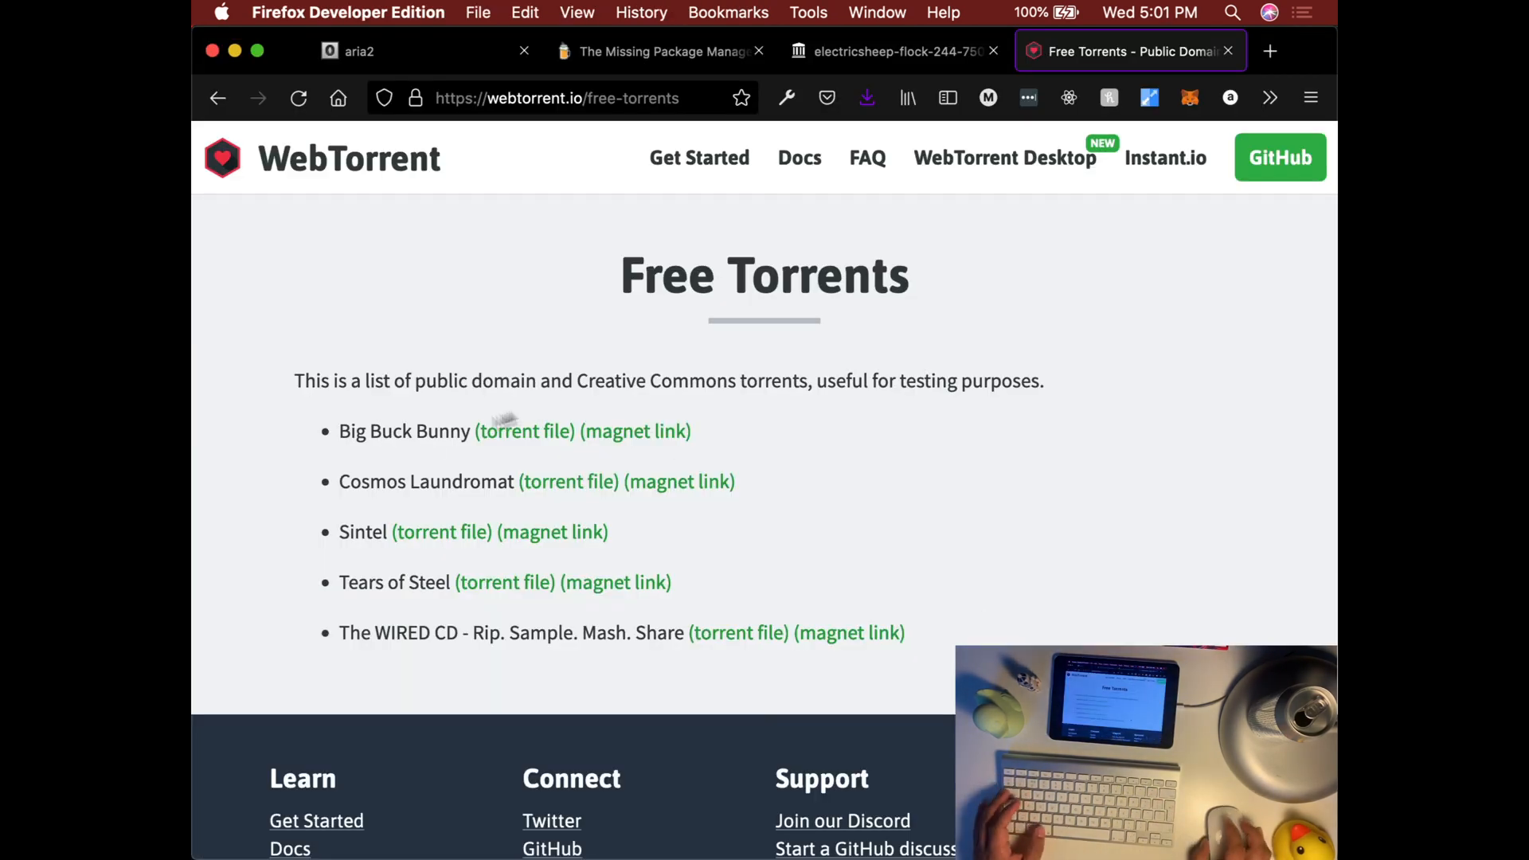
pyautogui.rightClick(447, 540)
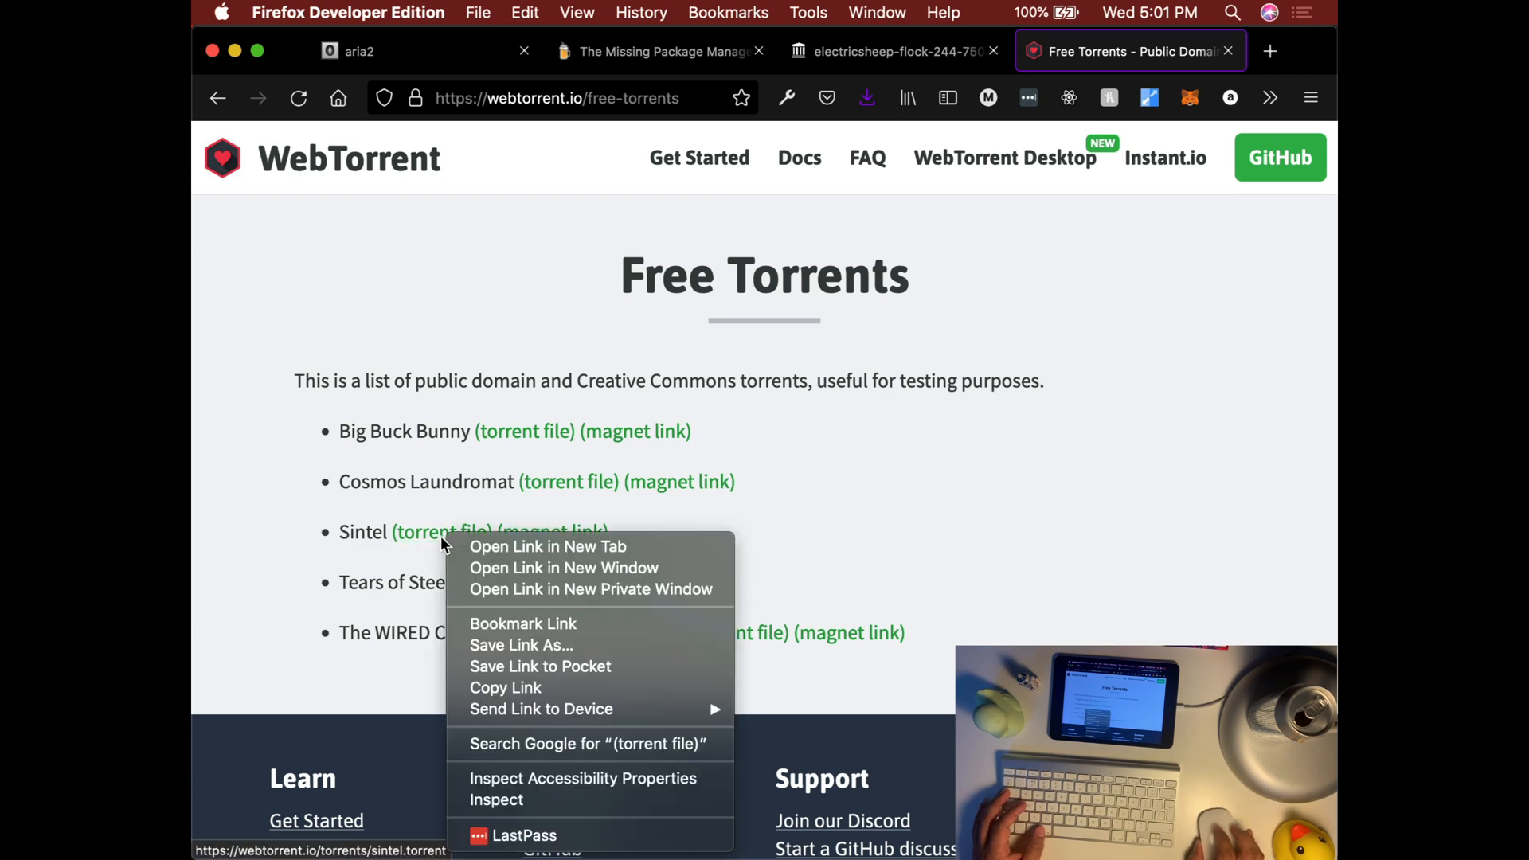
pyautogui.click(505, 687)
pyautogui.press('super+Tab')
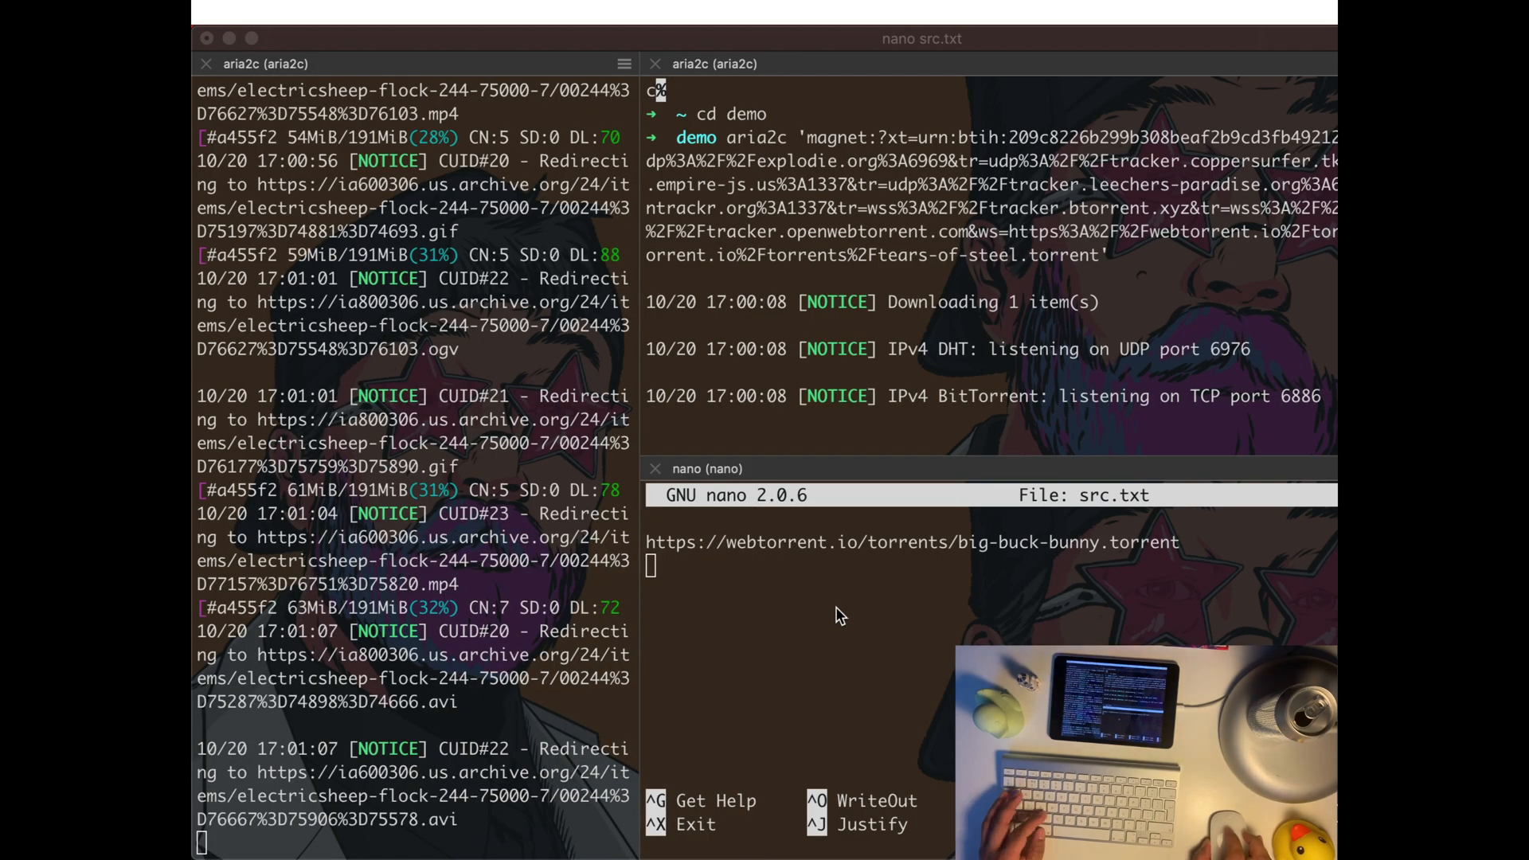
pyautogui.press('super+v')
pyautogui.press('Return')
# - Copy the WIRED CD torrent file address and paste it into src.txt
pyautogui.press('super+Tab')
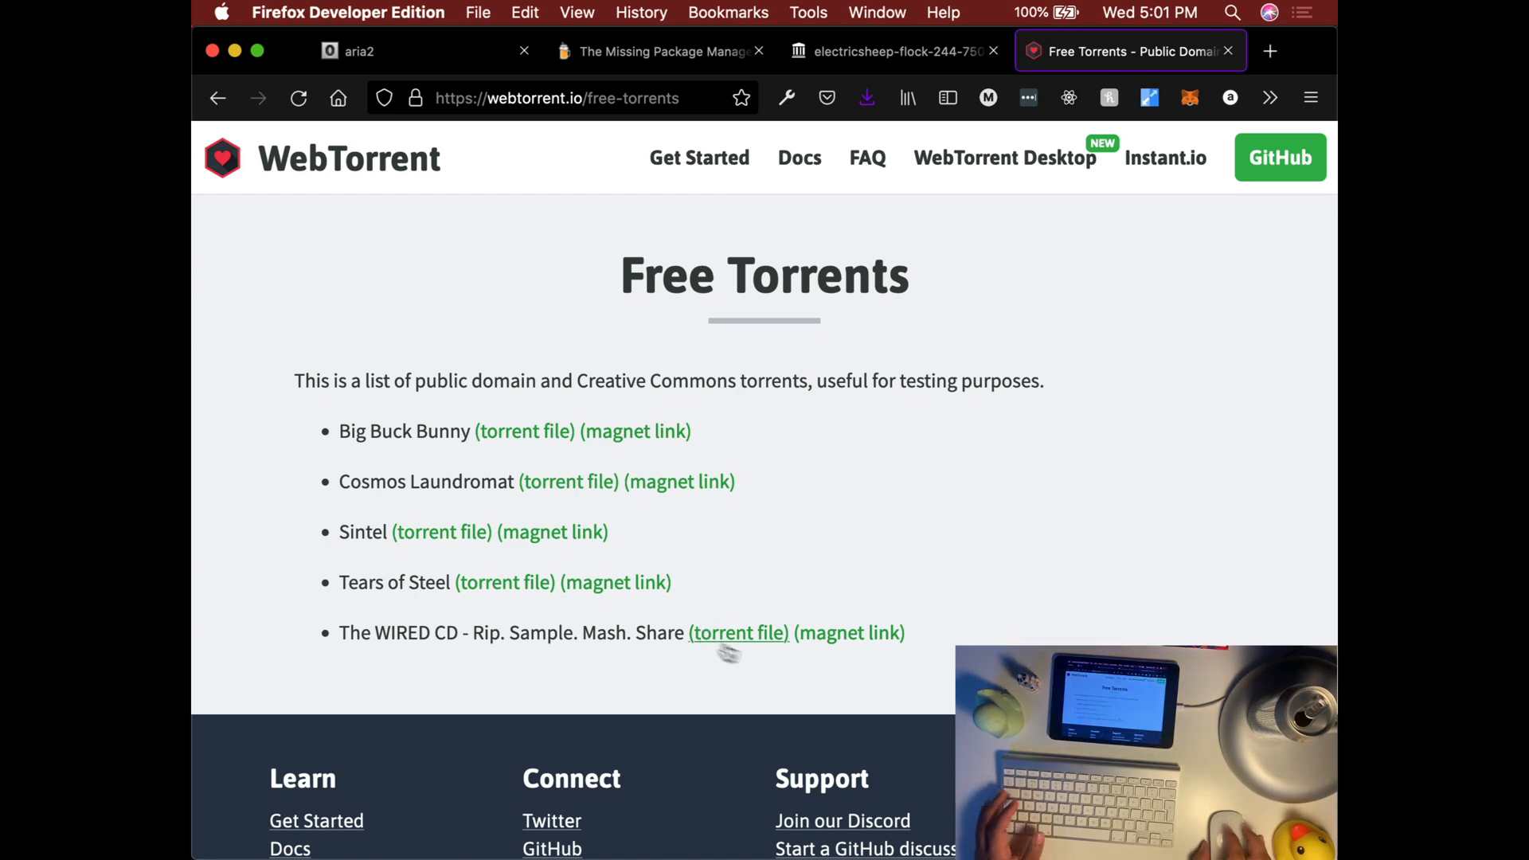
pyautogui.rightClick(748, 635)
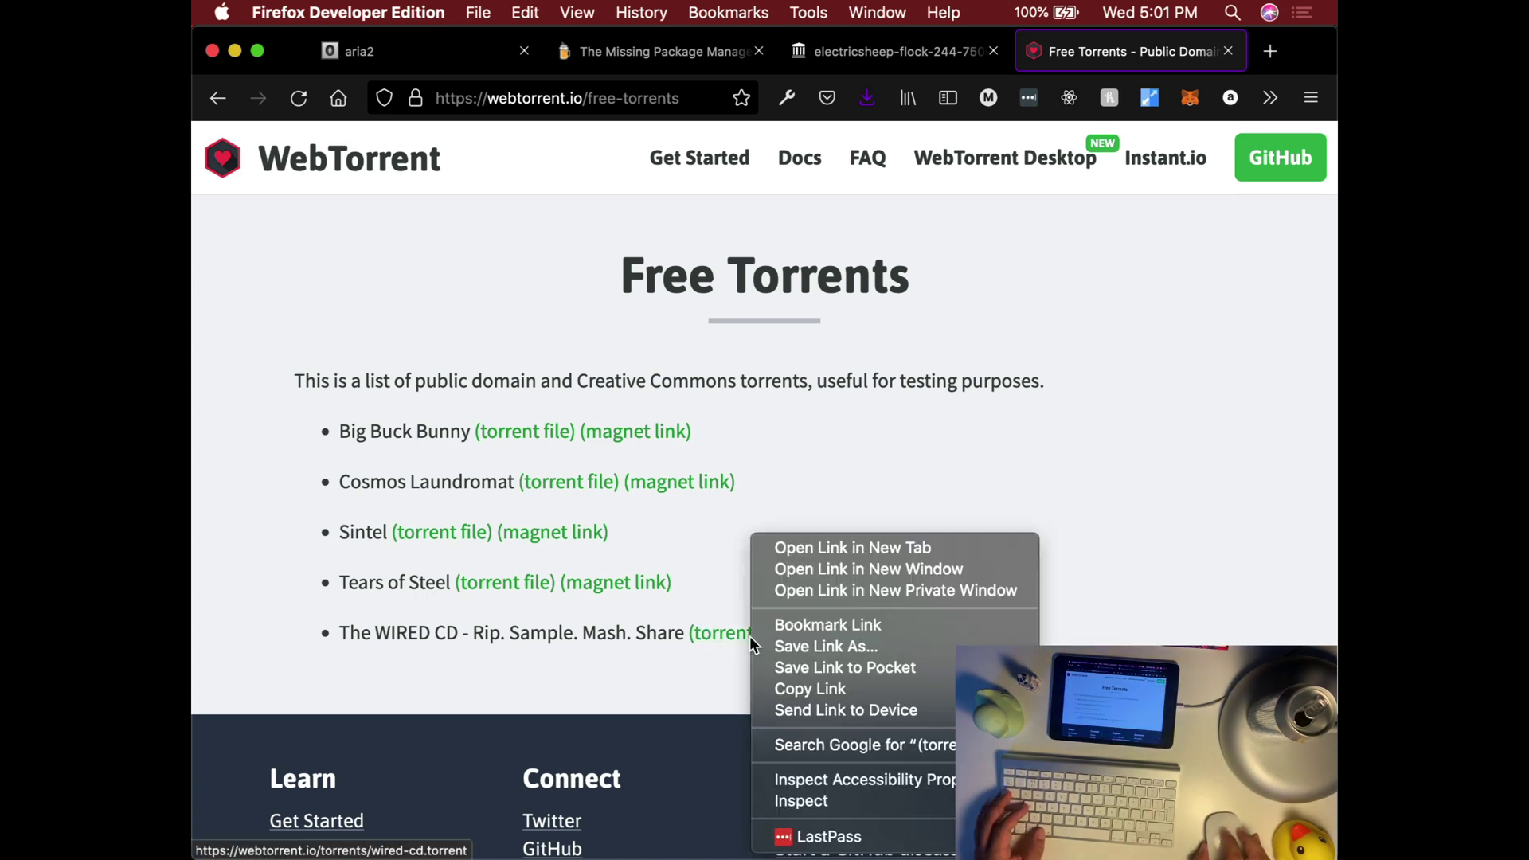
pyautogui.click(810, 688)
pyautogui.press('super+Tab')
pyautogui.press('super+v')
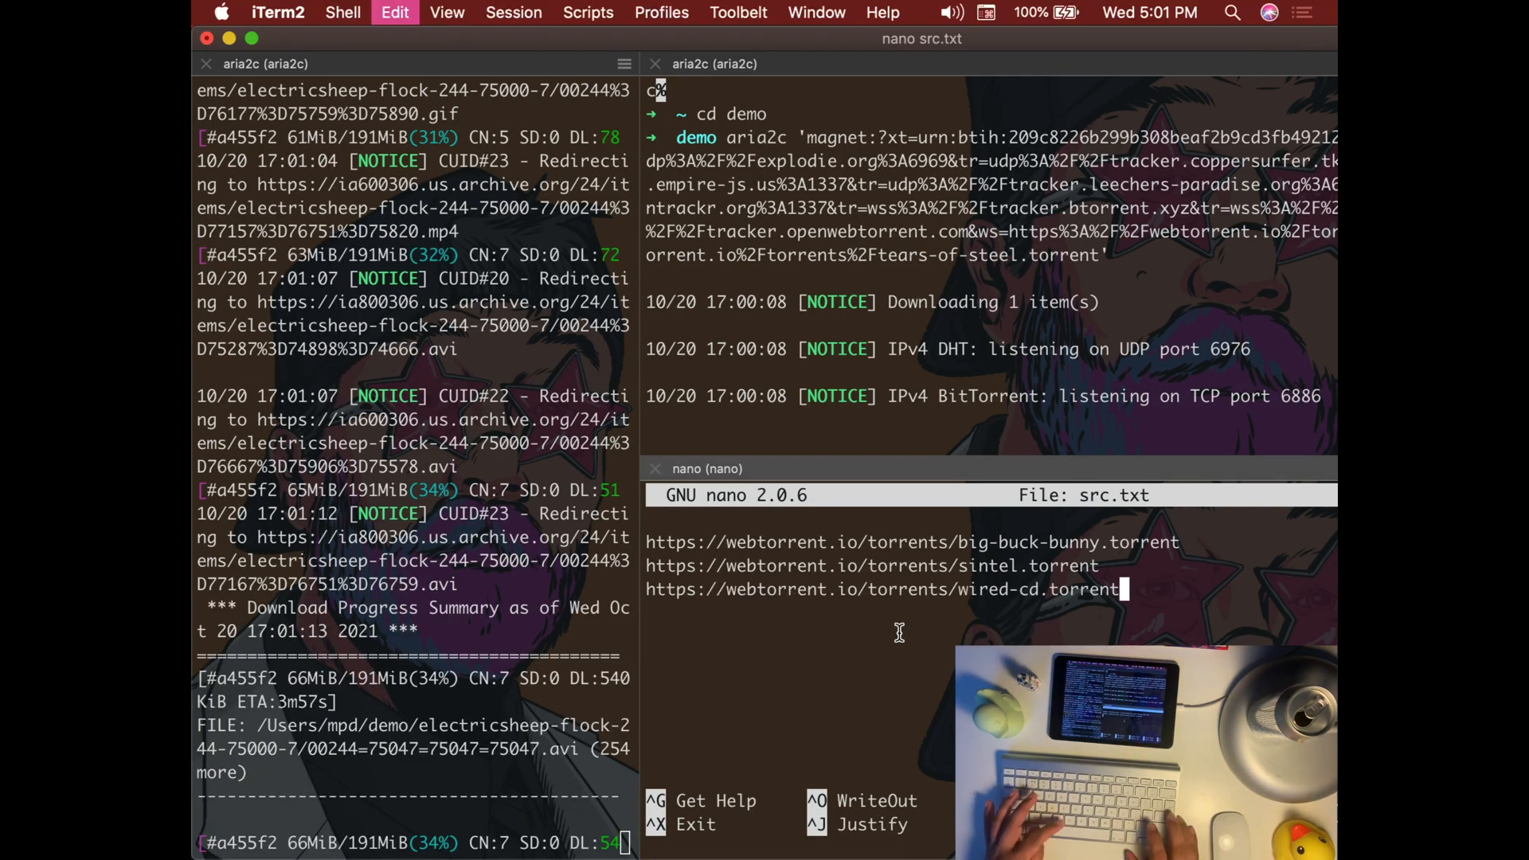
# - Save src.txt with its three torrent URLs and leave the editor
pyautogui.hotkey('ctrl', 'x')
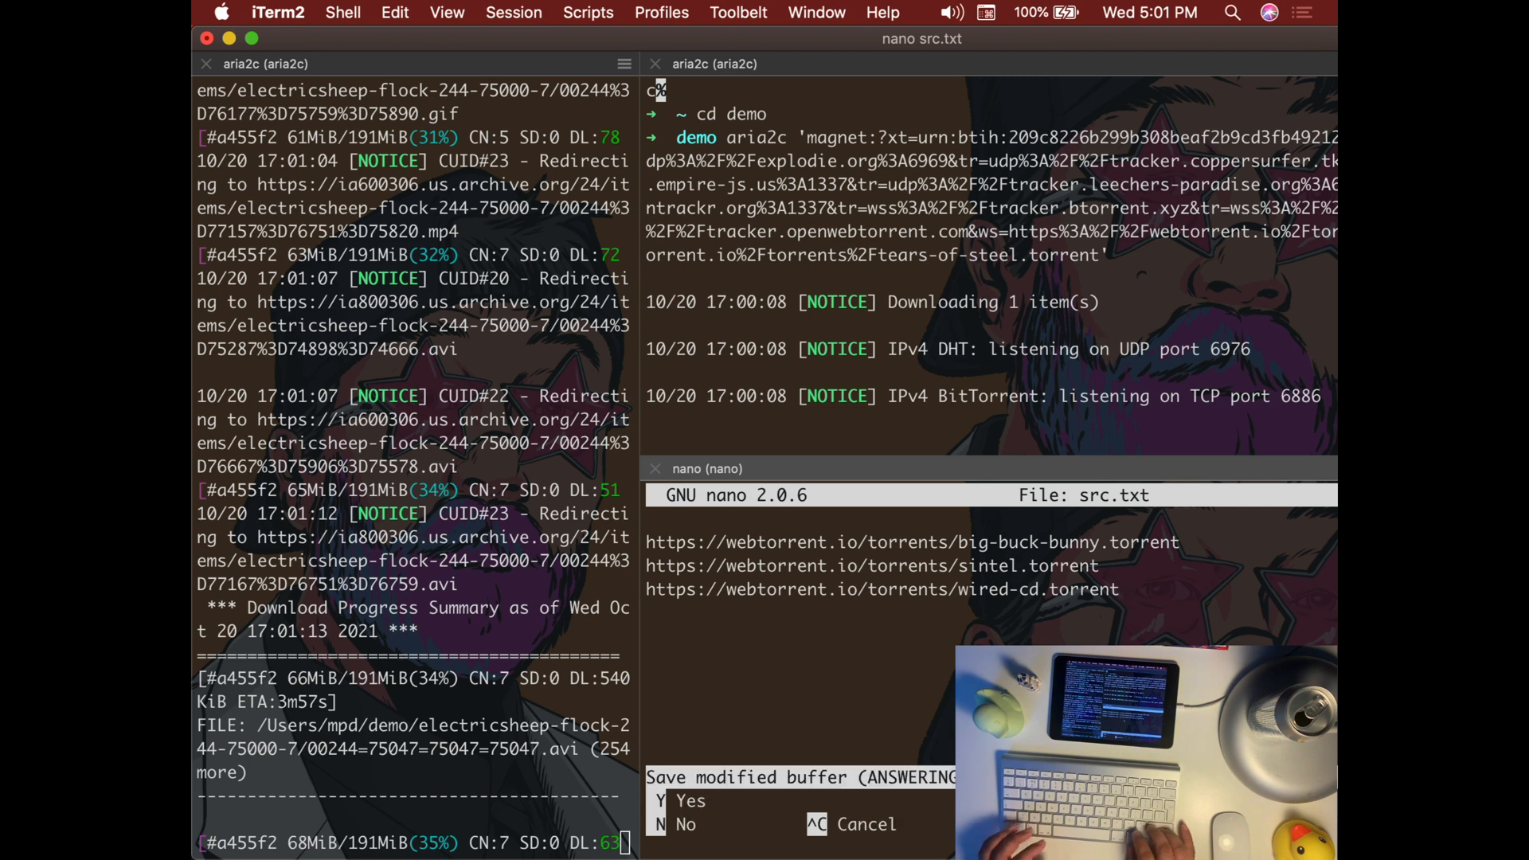
pyautogui.press('y')
pyautogui.press('Return')
# - Print src.txt with cat to confirm the three URLs, then clear the terminal
pyautogui.hotkey('ctrl', 'l')
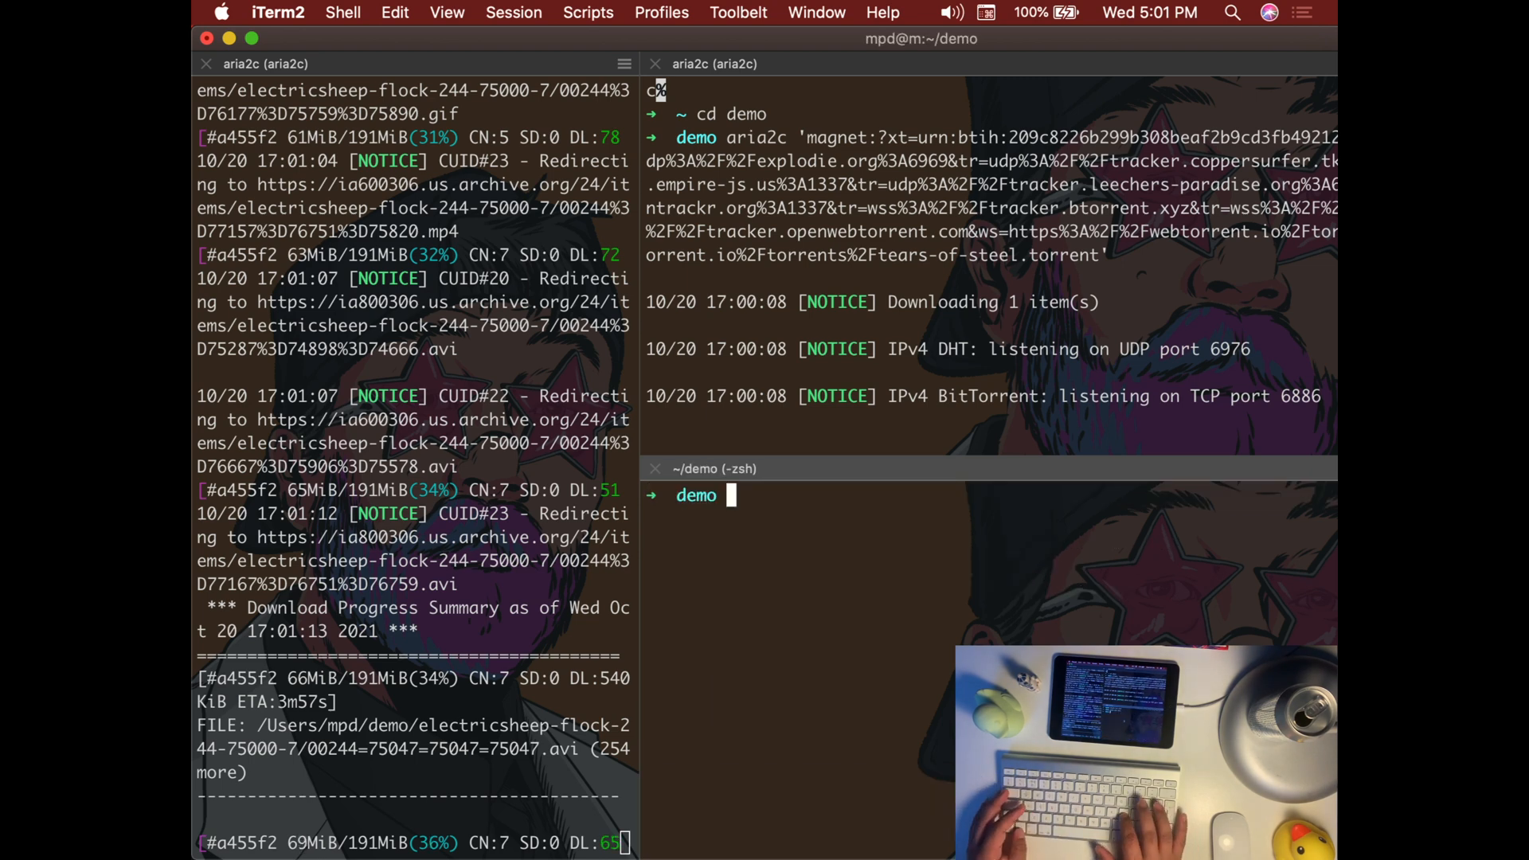
pyautogui.write('cat src.txt')
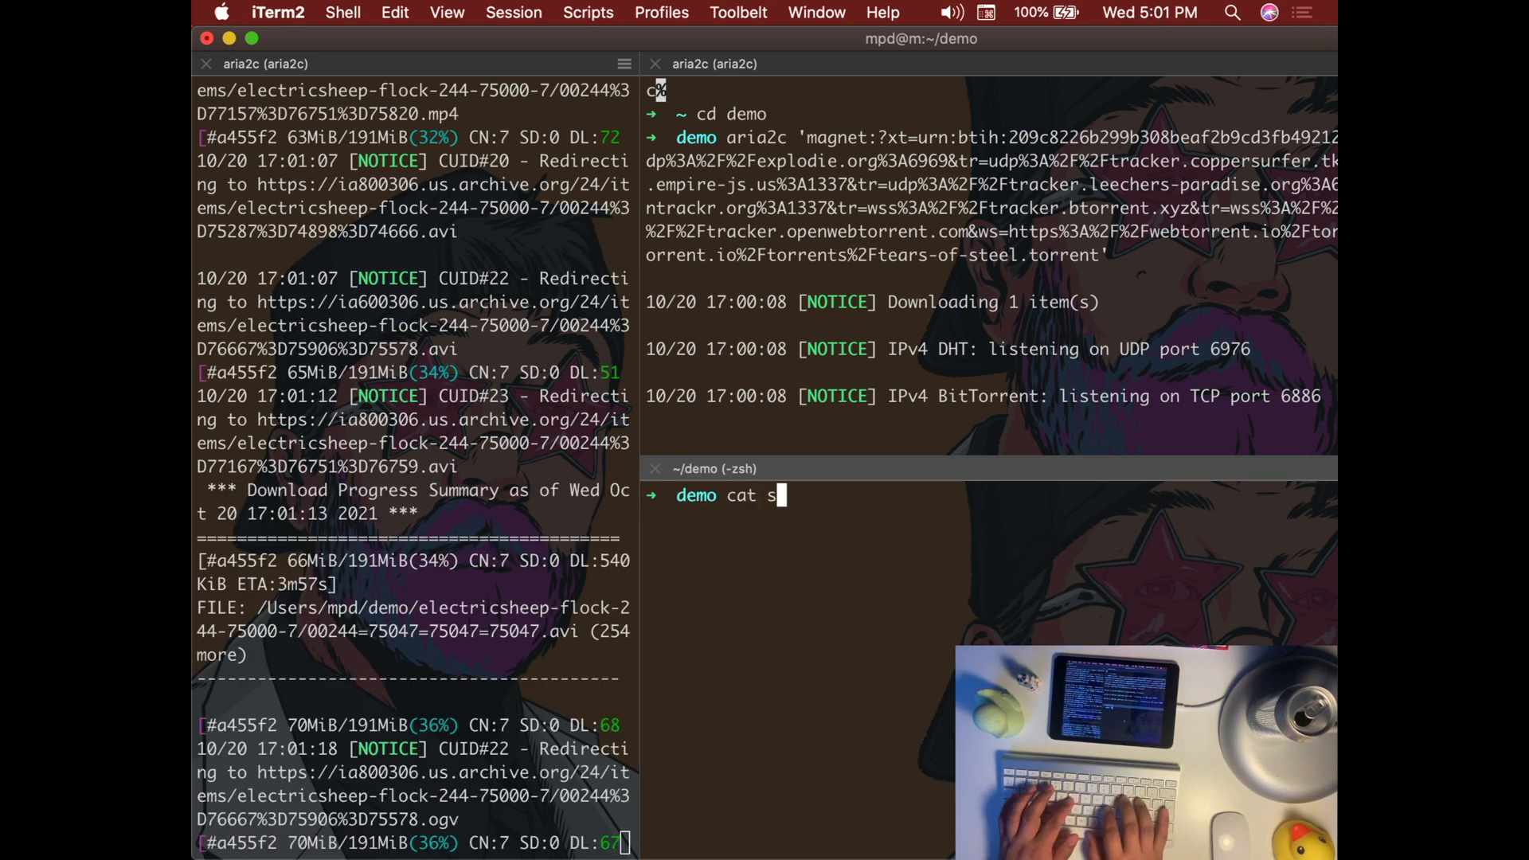
pyautogui.press('Return')
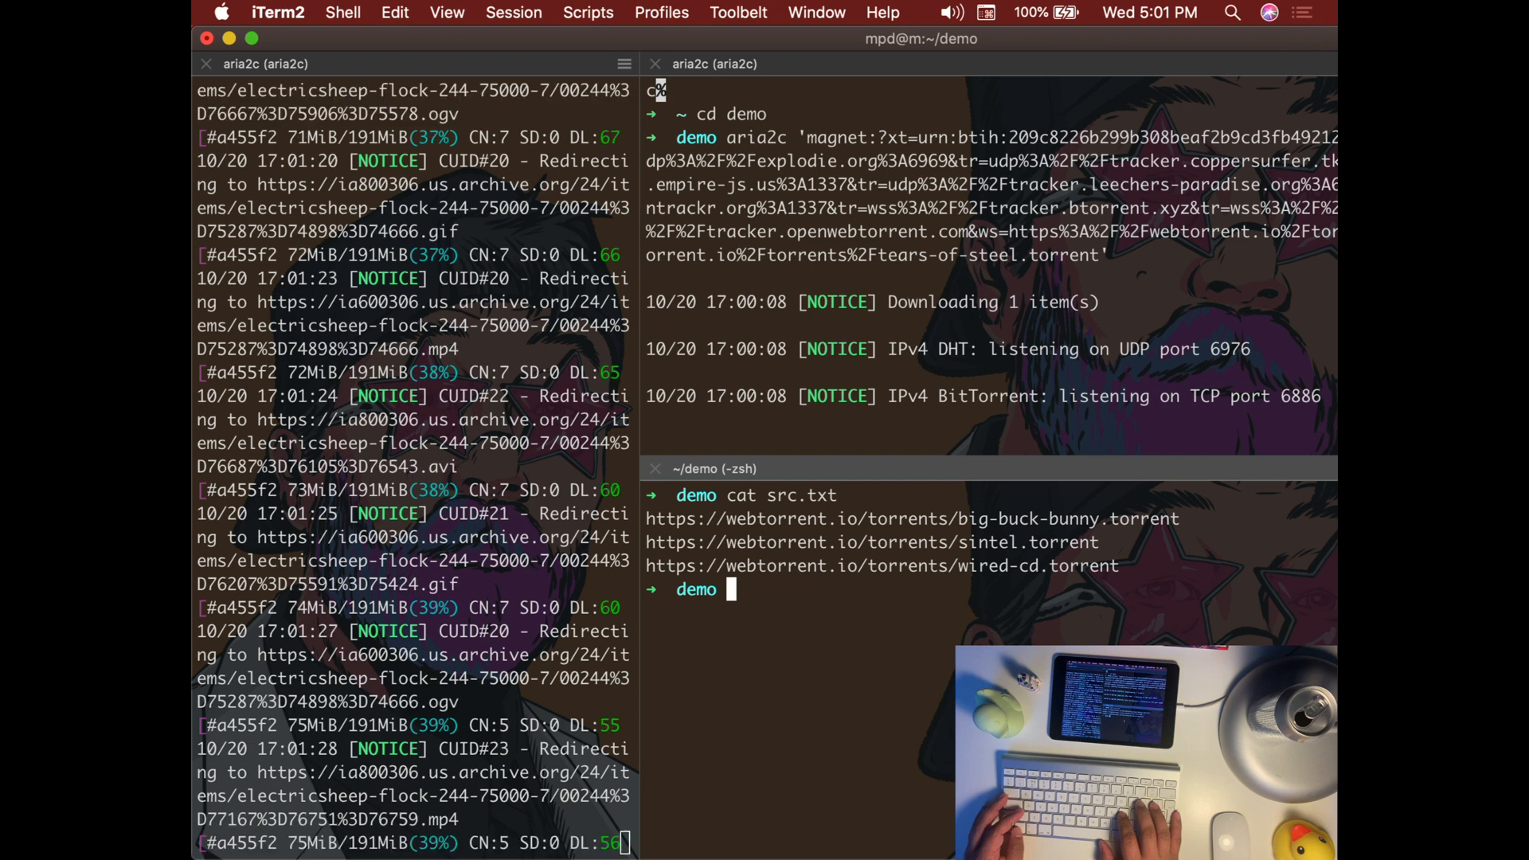
pyautogui.hotkey('ctrl', 'l')
pyautogui.write('aria2c ')
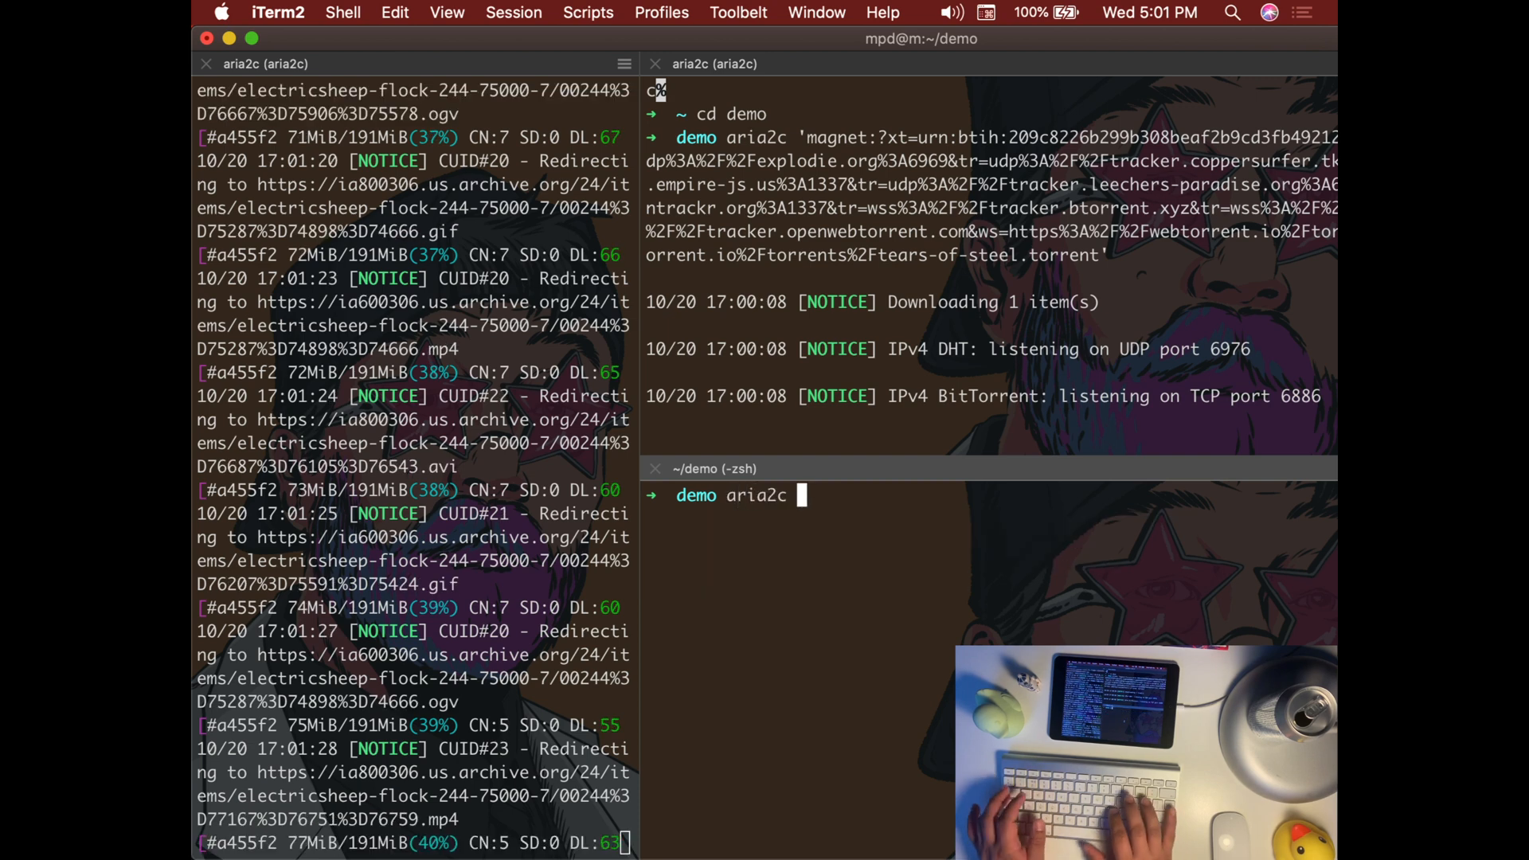
pyautogui.write('-i ')
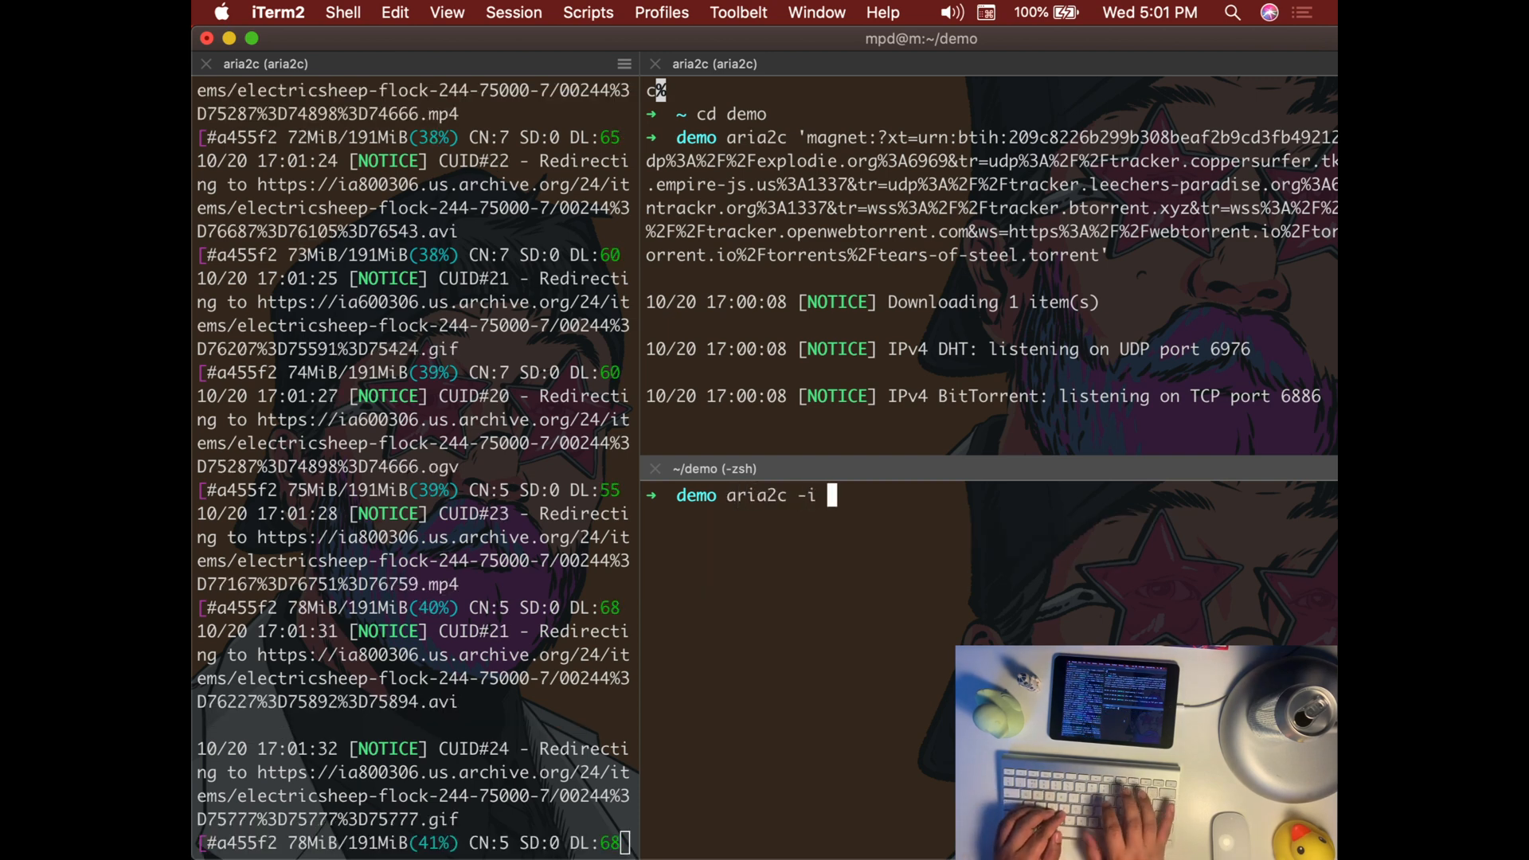
pyautogui.write('src.txt')
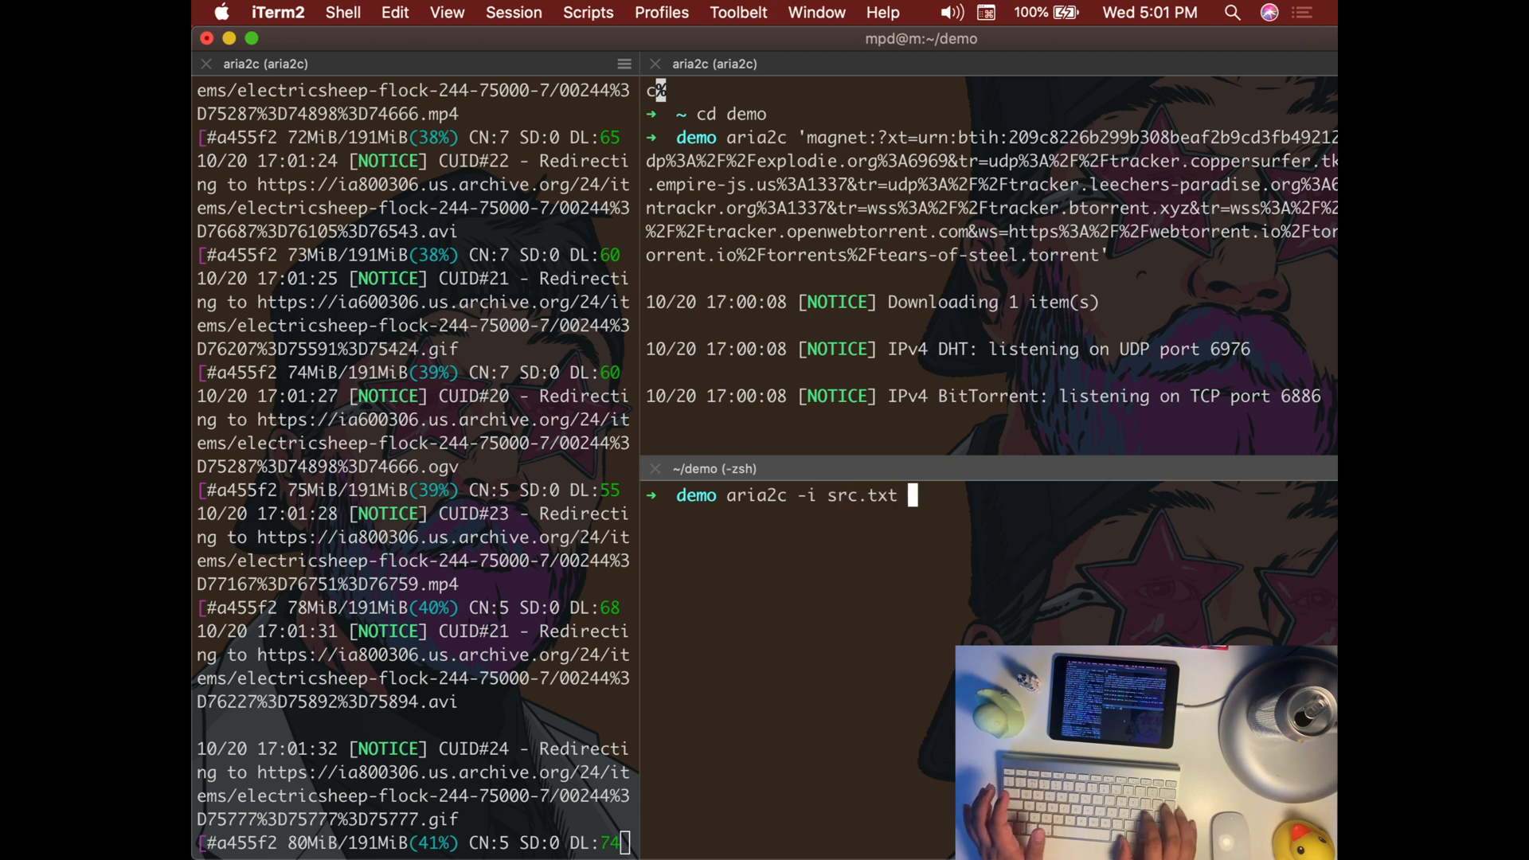